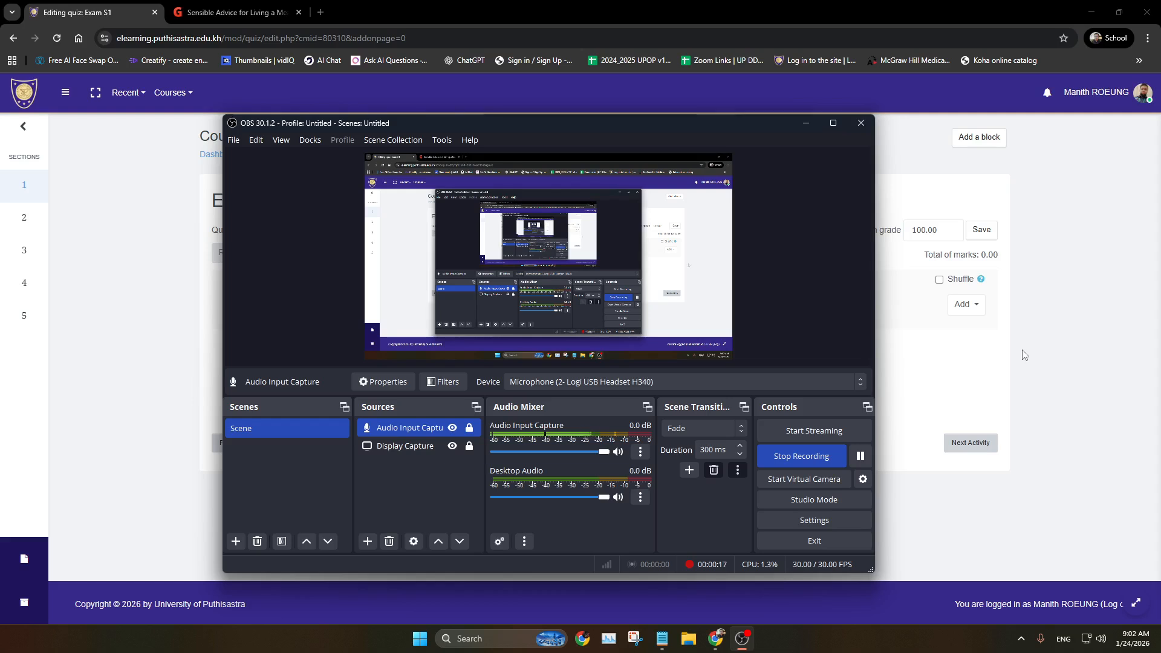
- Add a new question of the Select missing words type to the Exam S1 quiz
{"action": "left_click", "coordinate": [1023, 355]}
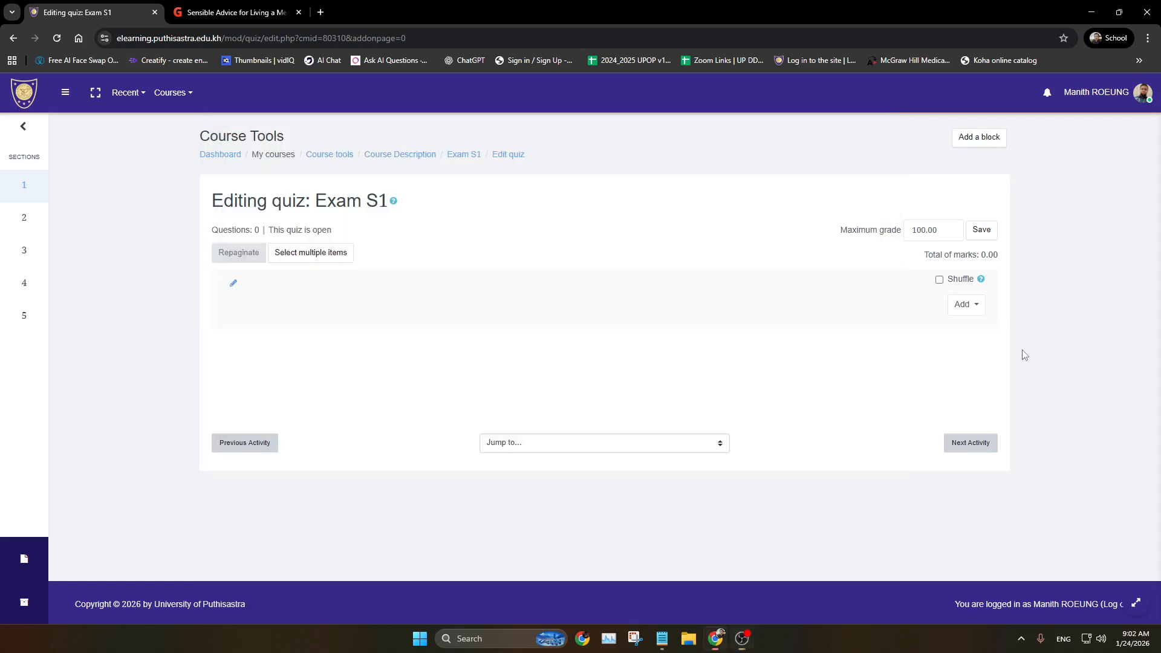
{"action": "left_click", "coordinate": [962, 306]}
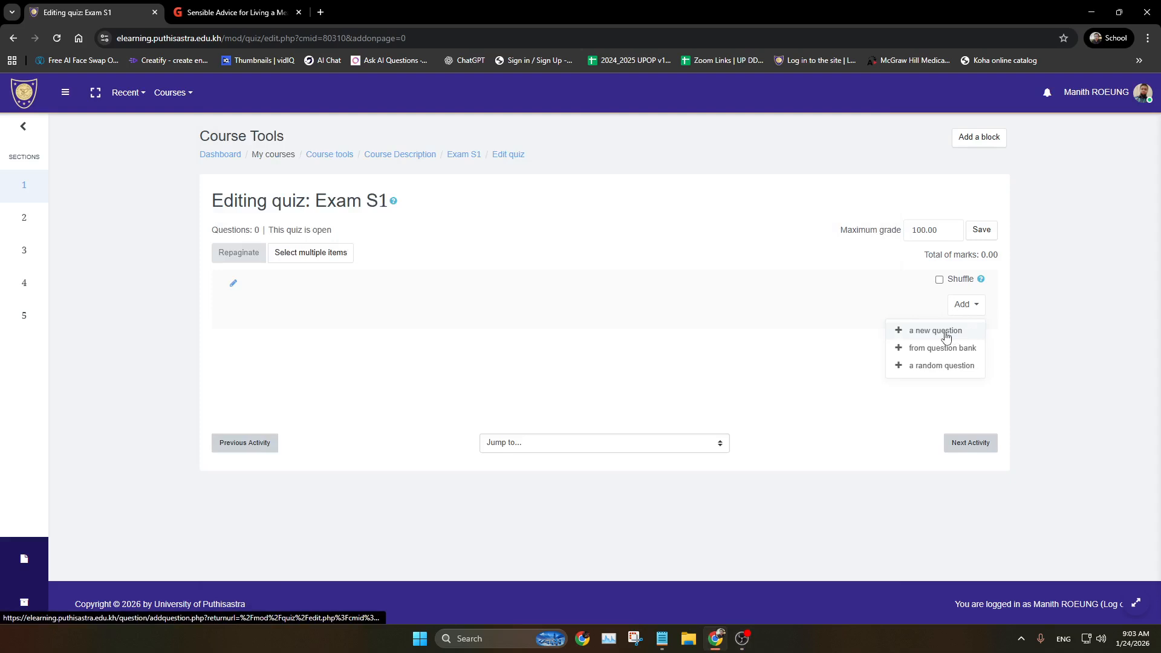
{"action": "left_click", "coordinate": [944, 331]}
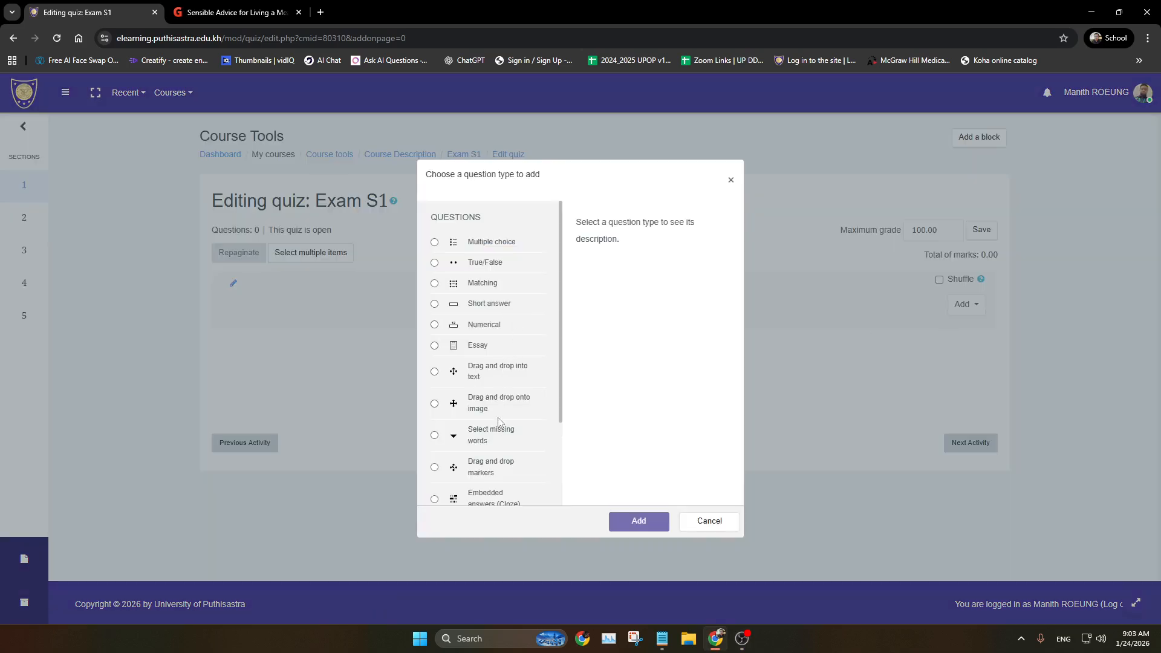
{"action": "left_click", "coordinate": [485, 440]}
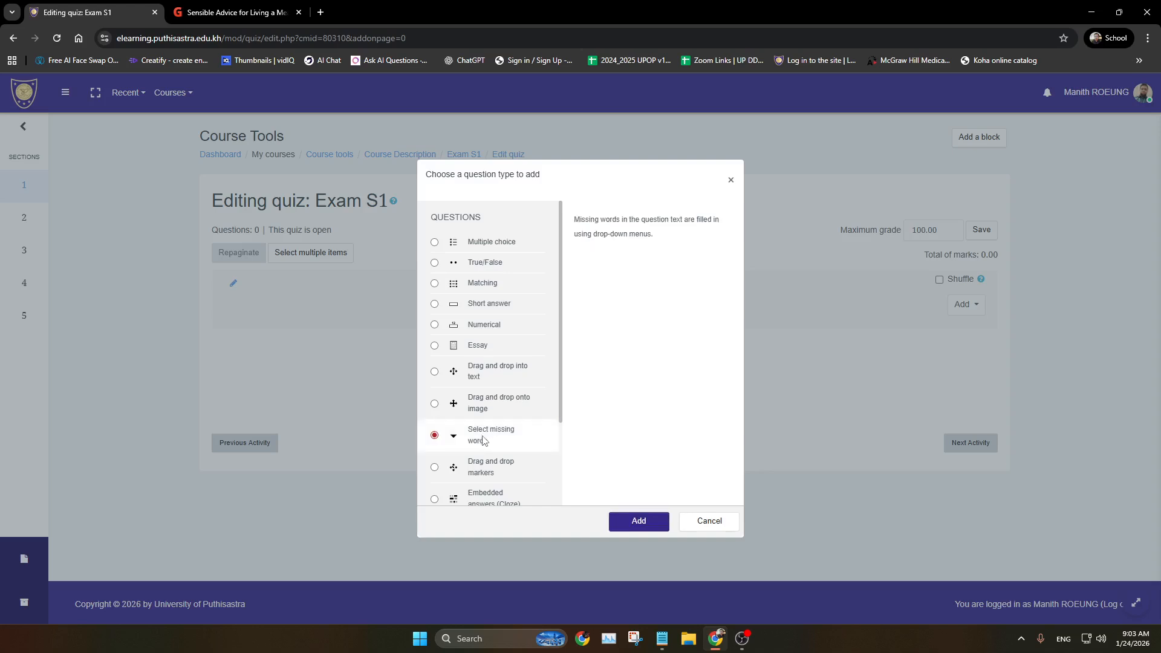
{"action": "left_click", "coordinate": [627, 524]}
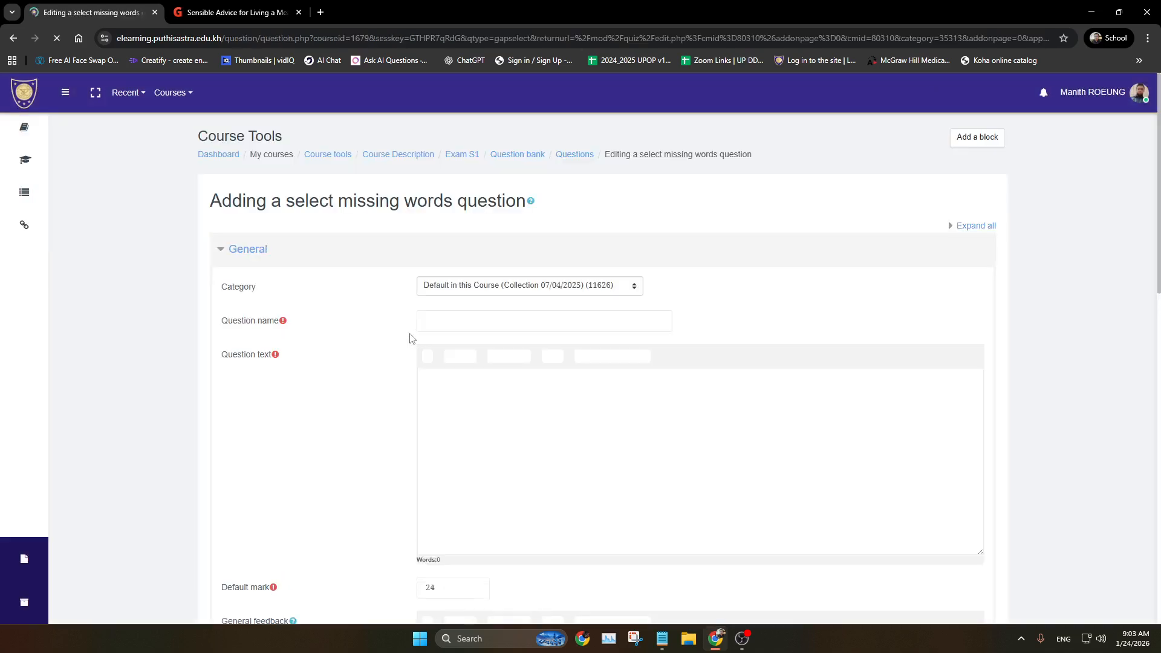
- Name the question 01
{"action": "left_click", "coordinate": [443, 323]}
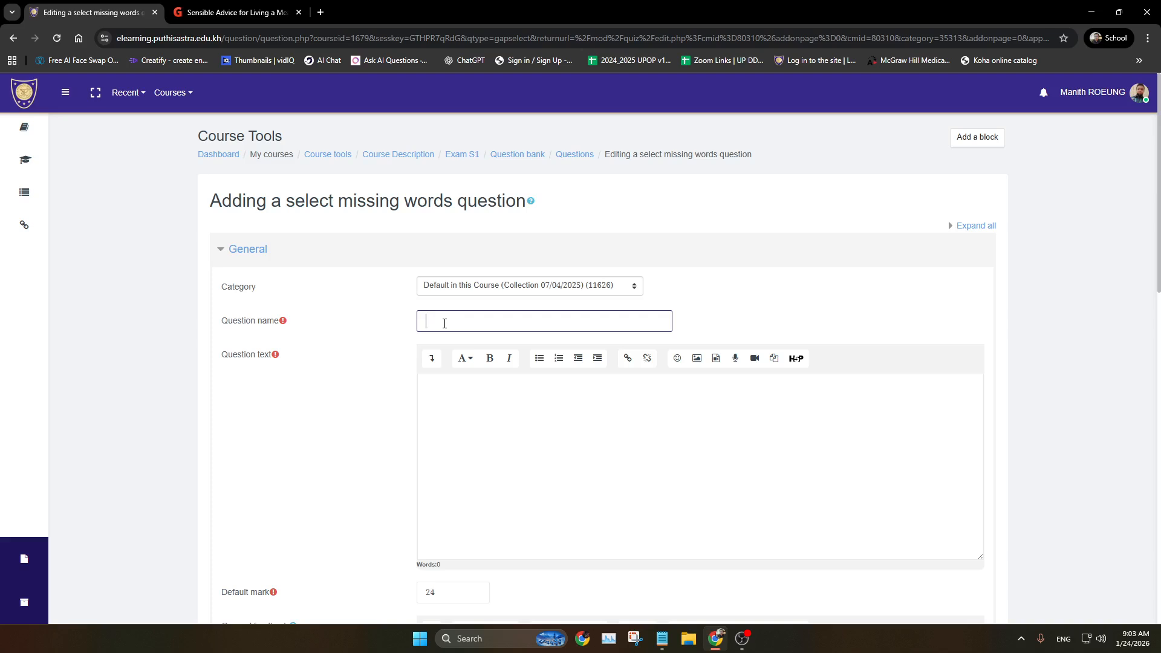
{"action": "type", "text": "01"}
{"action": "left_click", "coordinate": [378, 429]}
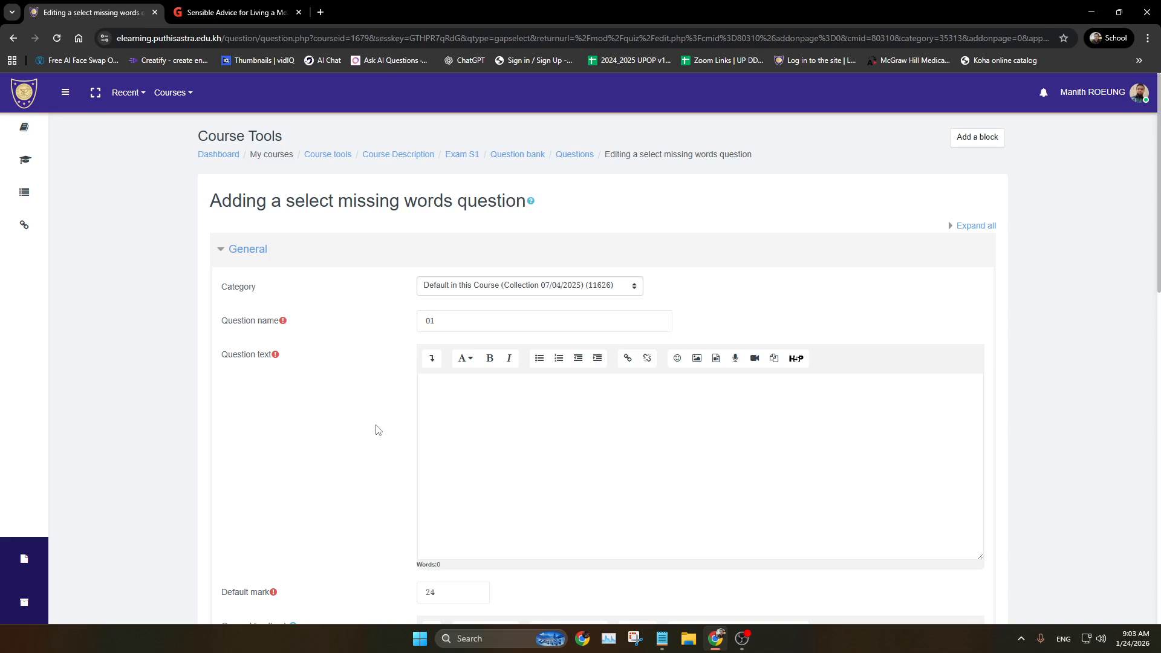
- Fill the question text with the four-paragraph passage from Notepad beginning "The greatest bugbear to a meaningful existence is self-doubt"
{"action": "scroll", "coordinate": [378, 430], "scroll_direction": "down", "scroll_amount": 1}
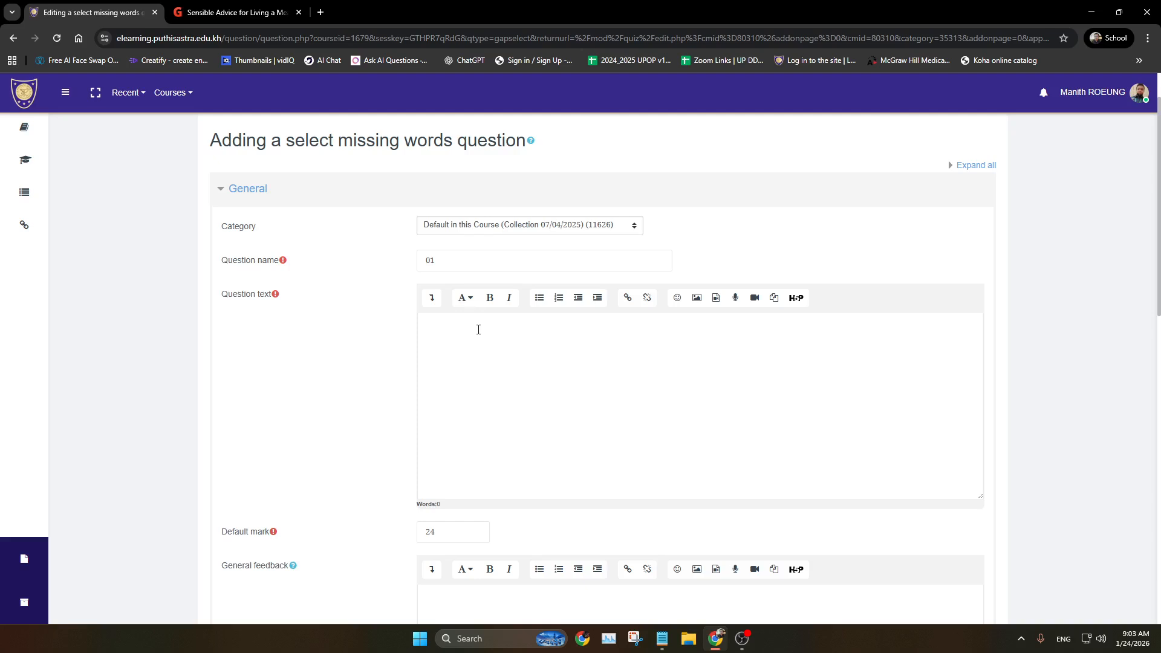
{"action": "left_click", "coordinate": [664, 643]}
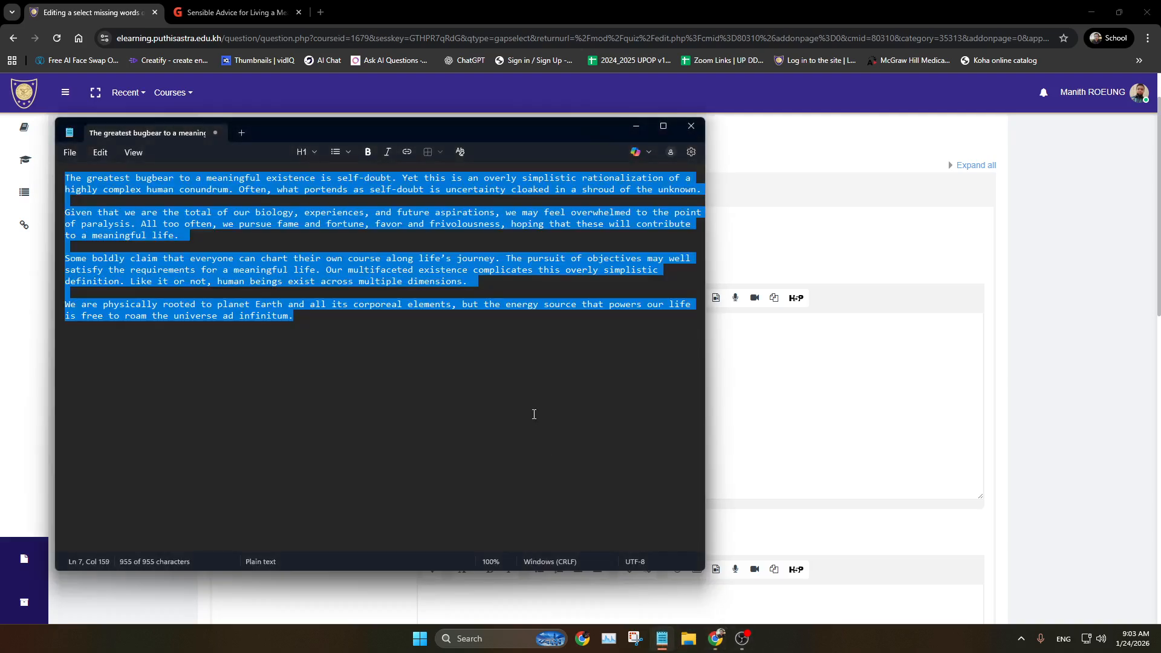
{"action": "left_click", "coordinate": [912, 383]}
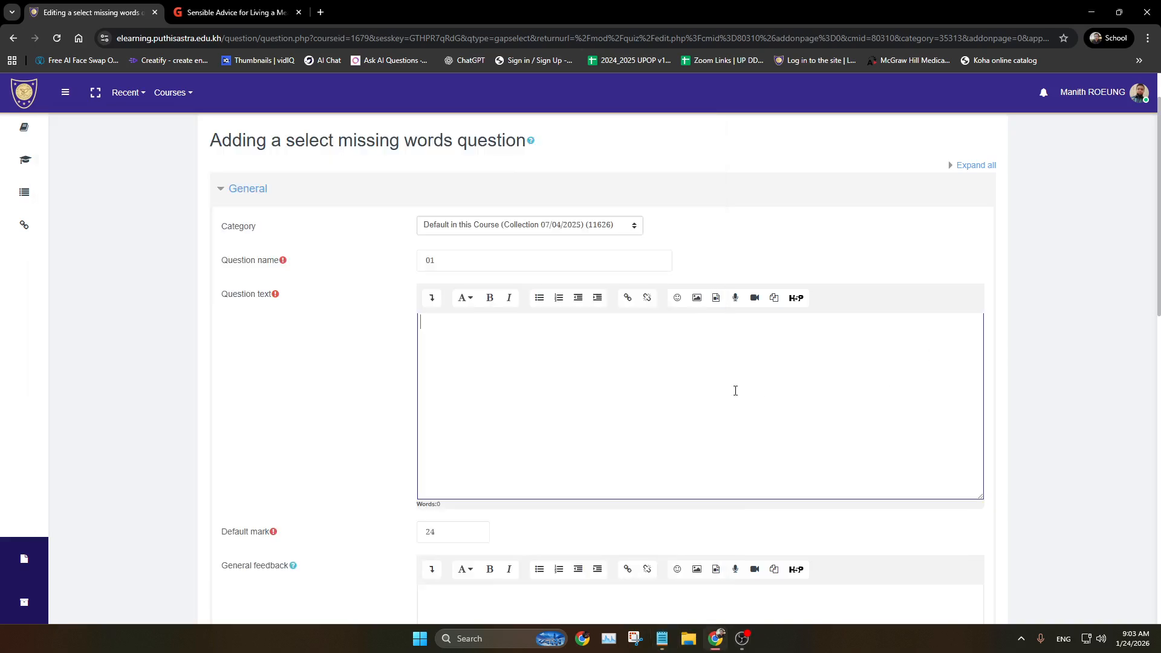
{"action": "type", "text": "The greatest bugbear to a meaningful existence is self-doubt. Yet this is an overly simplistic rationalization of a highly complex human conundrum. Often, what portends as self-doubt is uncertainty cloaked in a shroud of the unknown.  Given that we are the total of our biology, experiences, and future aspirations, we may feel overwhelmed to the point of paralysis. All too often, we pursue fame and fortune, favor and frivolousness, hoping that these will contribute to a meaningful life.  Some boldly claim that everyone can chart their own course along life’s journey. The pursuit of objectives may well satisfy the requirements for a meaningful life. Our multifaceted existence complicates this overly simplistic definition. Like it or not, human beings exist across multiple dimensions.  We are physically rooted to planet Earth and all its corporeal elements, but the energy source that powers our life is free to roam the universe ad infinitum."}
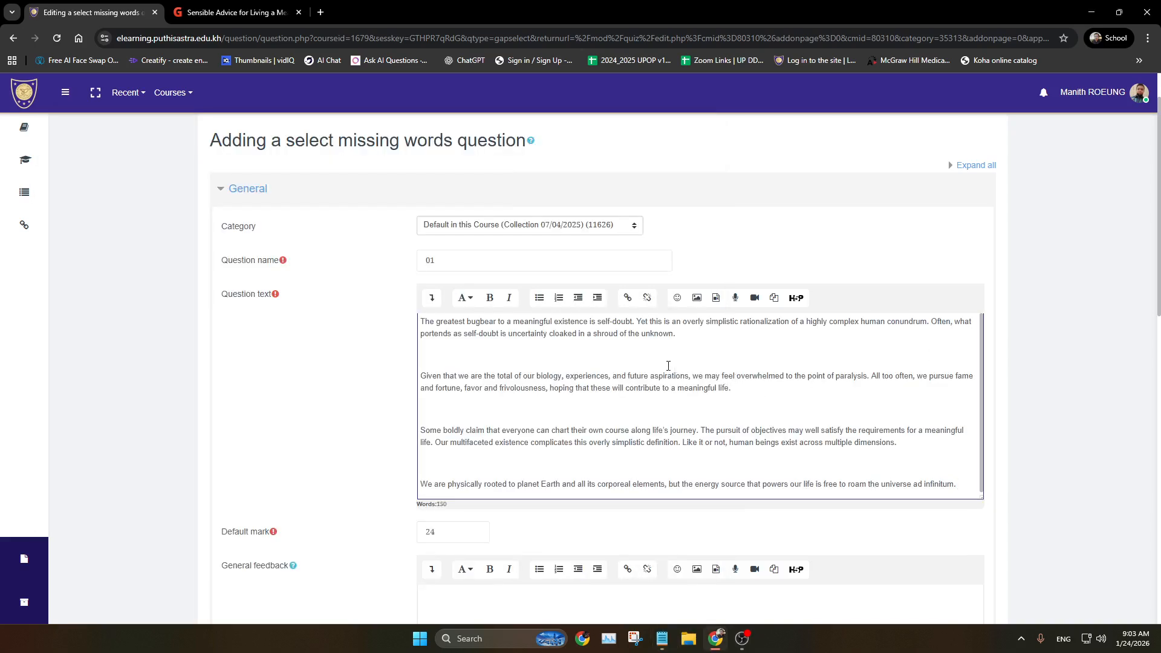
- Remove the empty lines between the four paragraphs of the question text
{"action": "left_click", "coordinate": [658, 355]}
{"action": "key", "text": "BackSpace"}
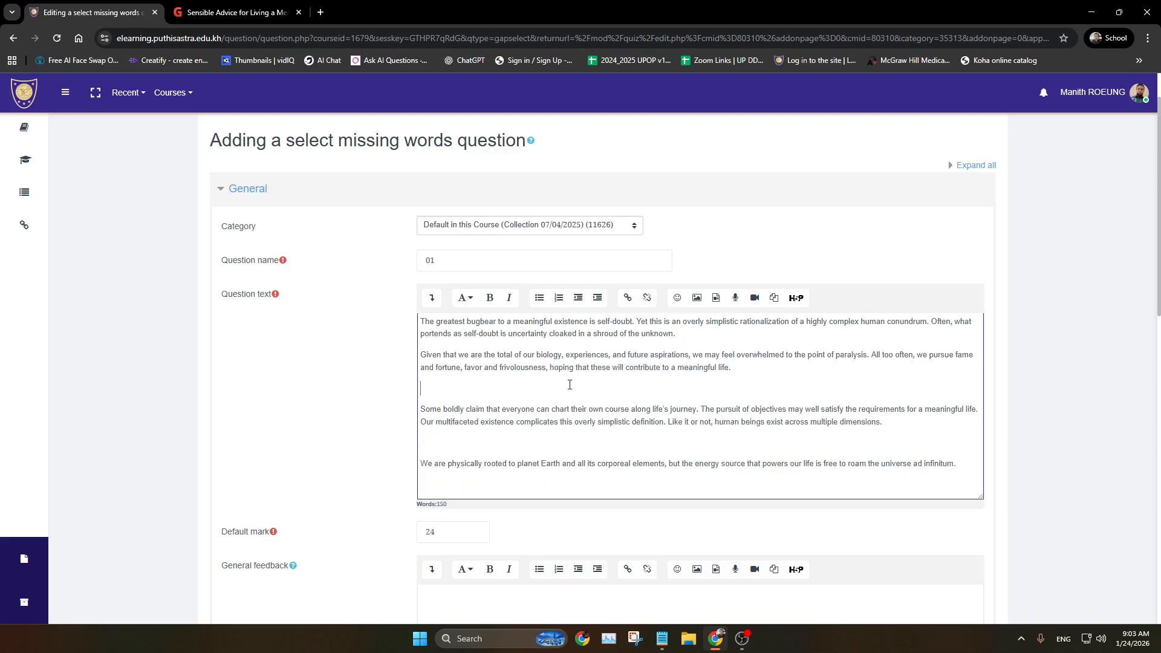
{"action": "key", "text": "BackSpace"}
{"action": "left_click", "coordinate": [566, 424]}
{"action": "key", "text": "BackSpace"}
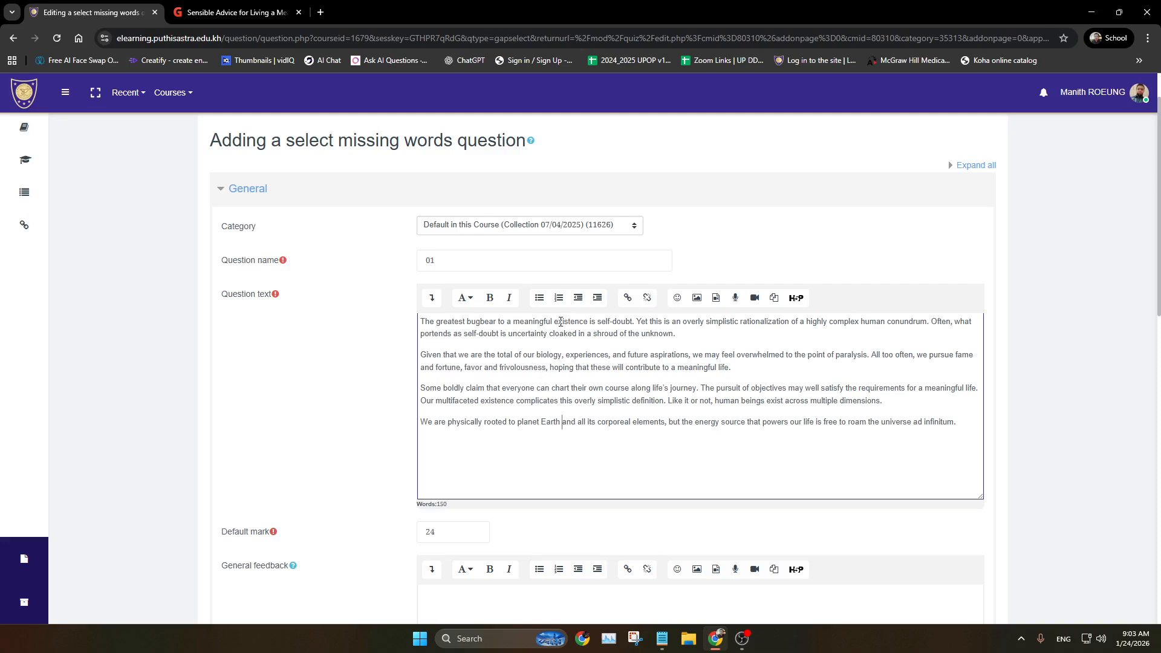
- Cut the word "existence" from the first sentence of the question text and put the placeholder [[1]] in its place
{"action": "left_click_drag", "start_coordinate": [554, 324], "coordinate": [588, 320]}
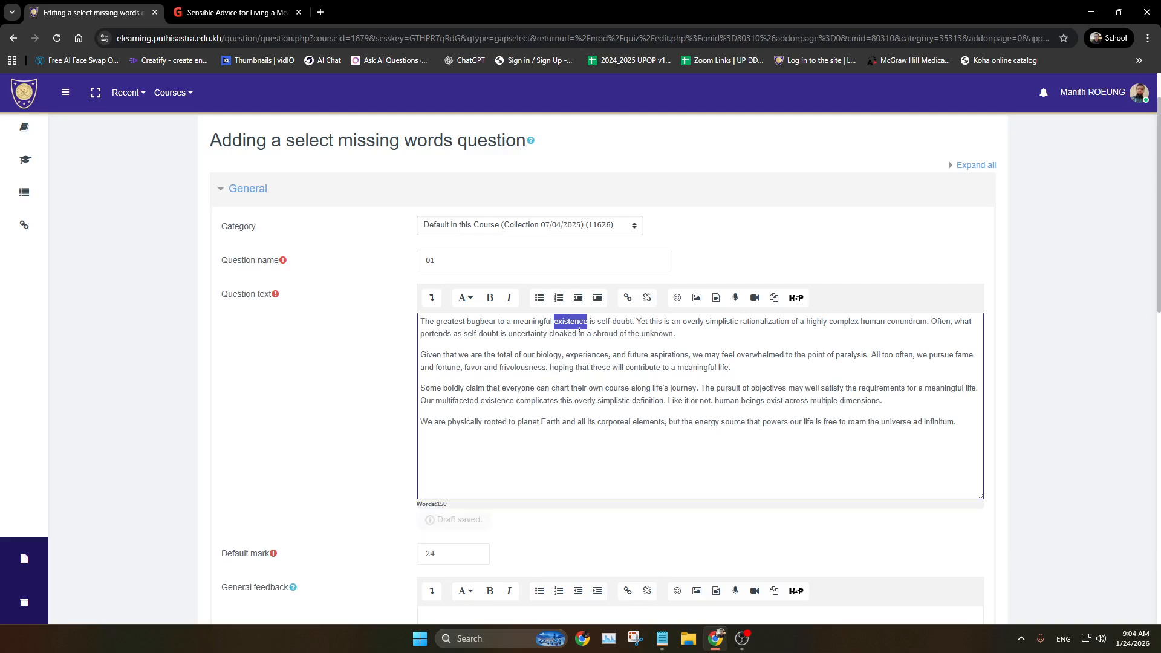
{"action": "key", "text": "ctrl+x"}
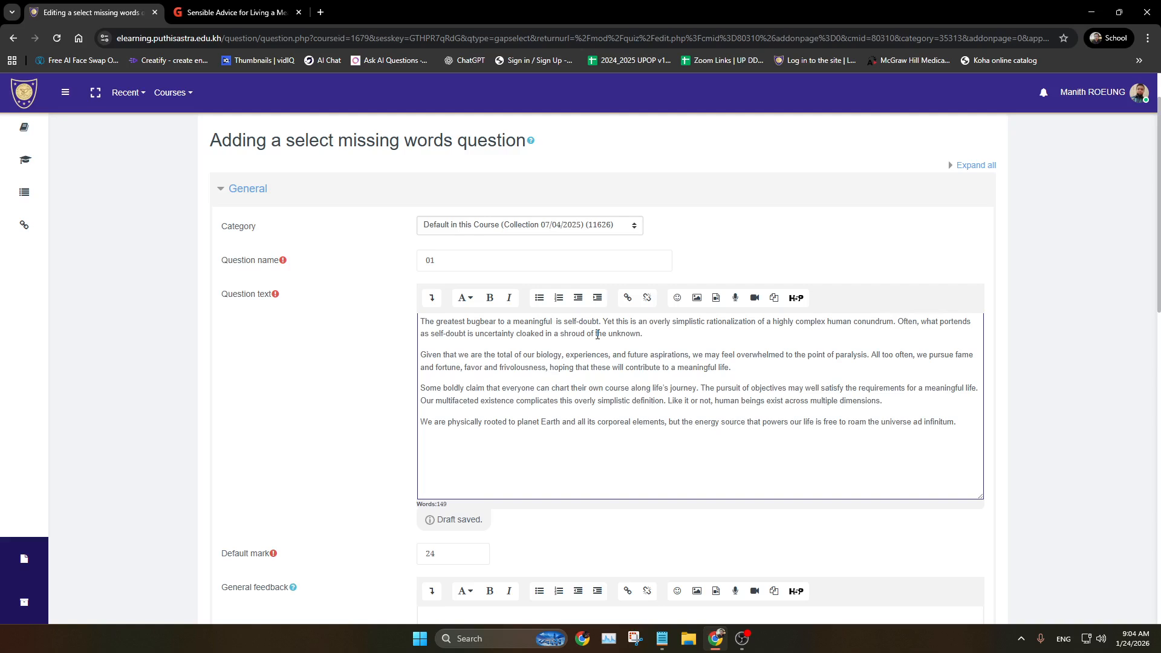
{"action": "type", "text": "[[1"}
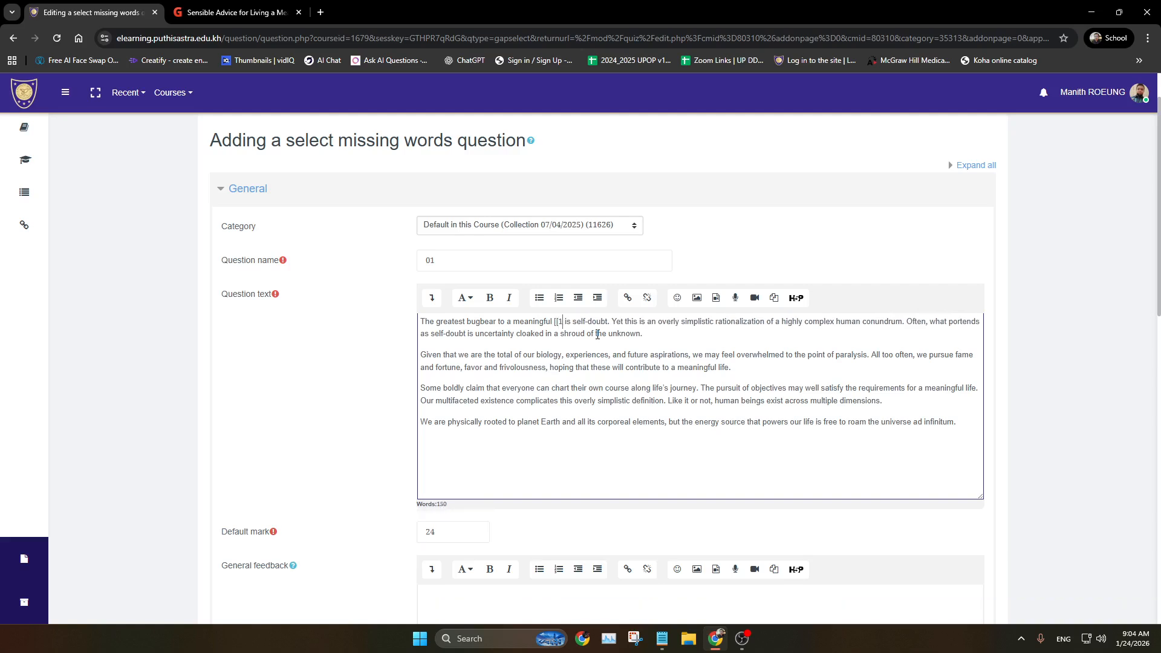
{"action": "type", "text": "]]"}
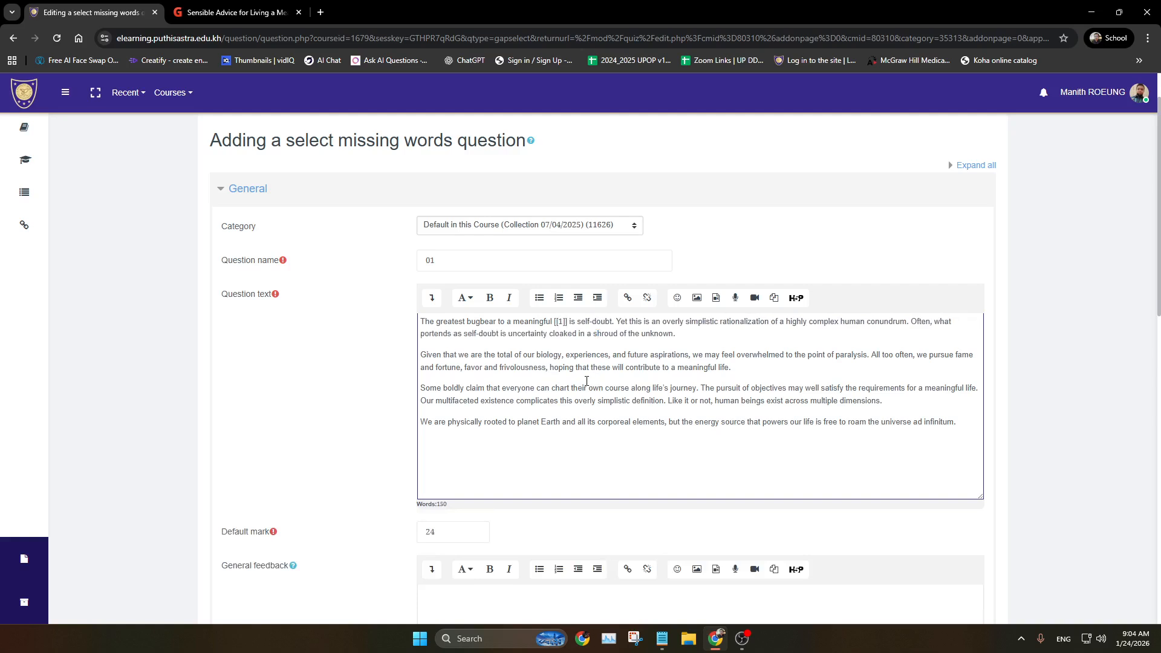
- Paste "existence" as the answer for choice [[1]]
{"action": "scroll", "coordinate": [586, 381], "scroll_direction": "down", "scroll_amount": 8}
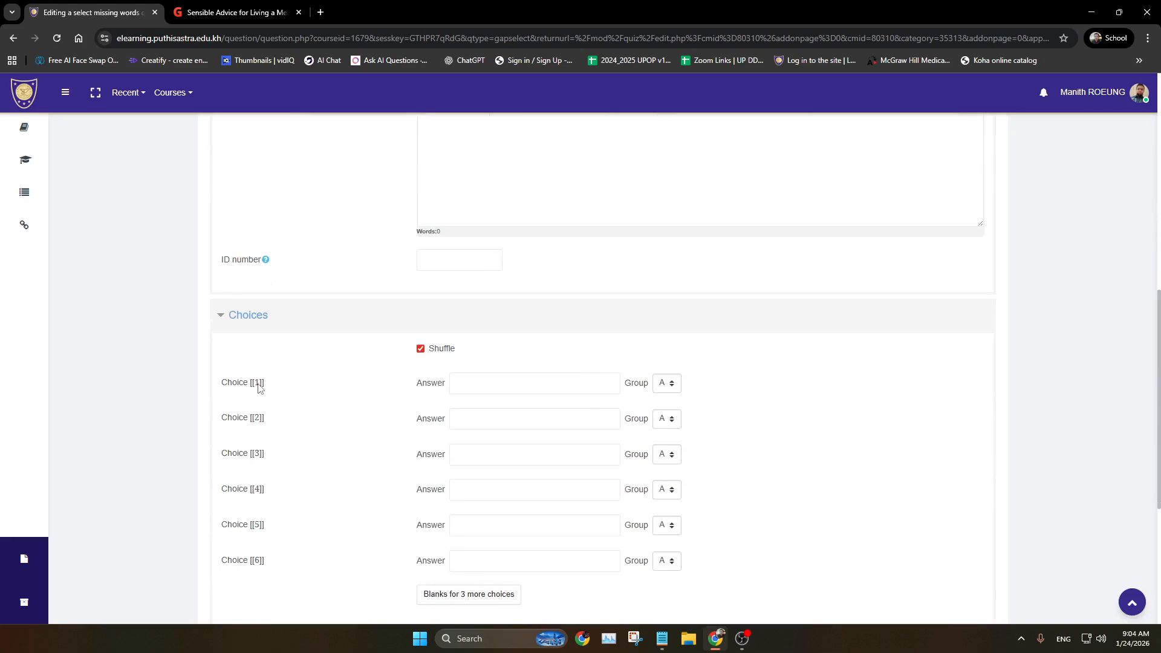
{"action": "left_click", "coordinate": [526, 382]}
{"action": "key", "text": "ctrl+v"}
{"action": "left_click_drag", "start_coordinate": [844, 365], "coordinate": [666, 385]}
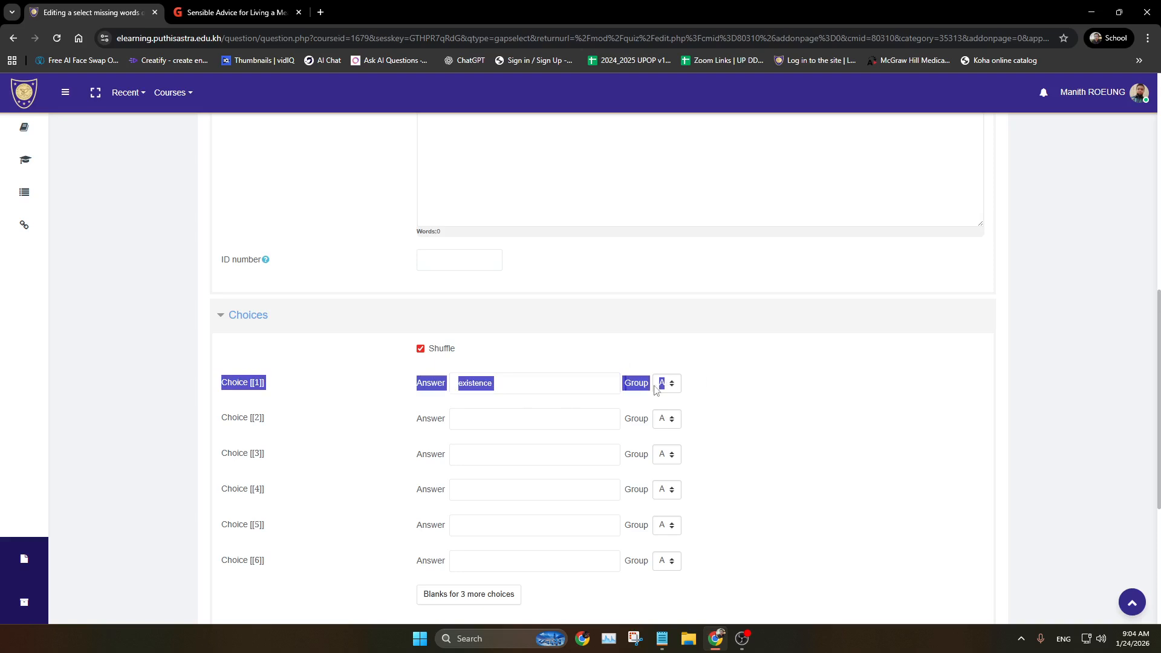
{"action": "left_click", "coordinate": [585, 381]}
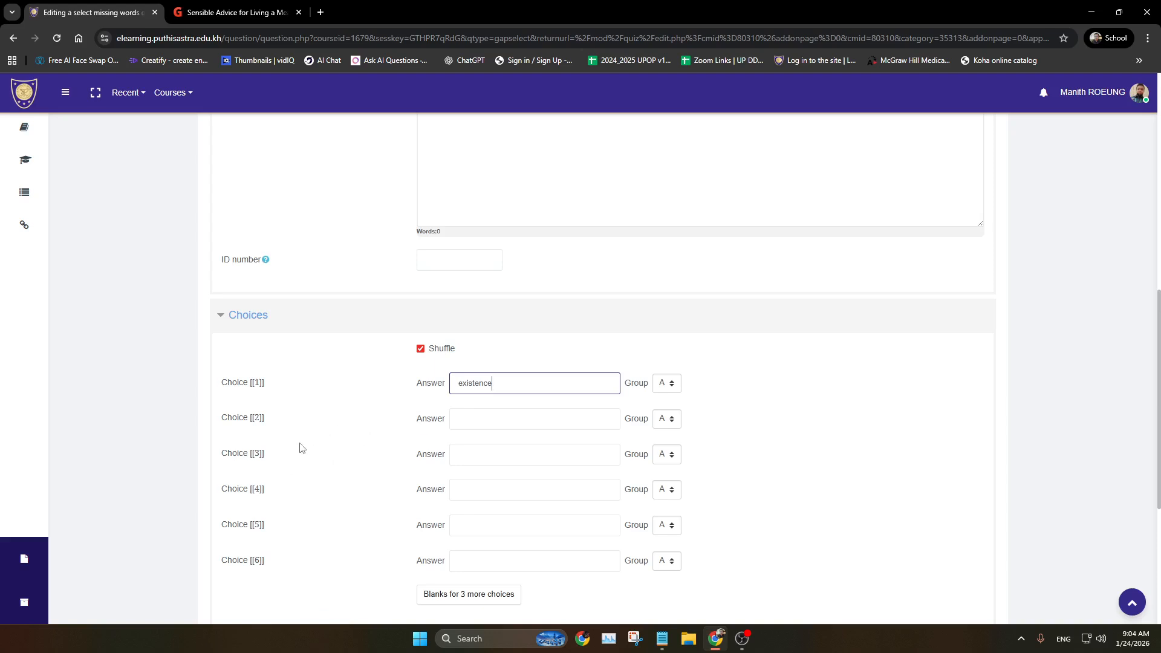
- Copy "paralysis" from the second paragraph of the question text into the answer for choice [[2]]
{"action": "scroll", "coordinate": [343, 464], "scroll_direction": "up", "scroll_amount": 1}
{"action": "scroll", "coordinate": [350, 469], "scroll_direction": "up", "scroll_amount": 6}
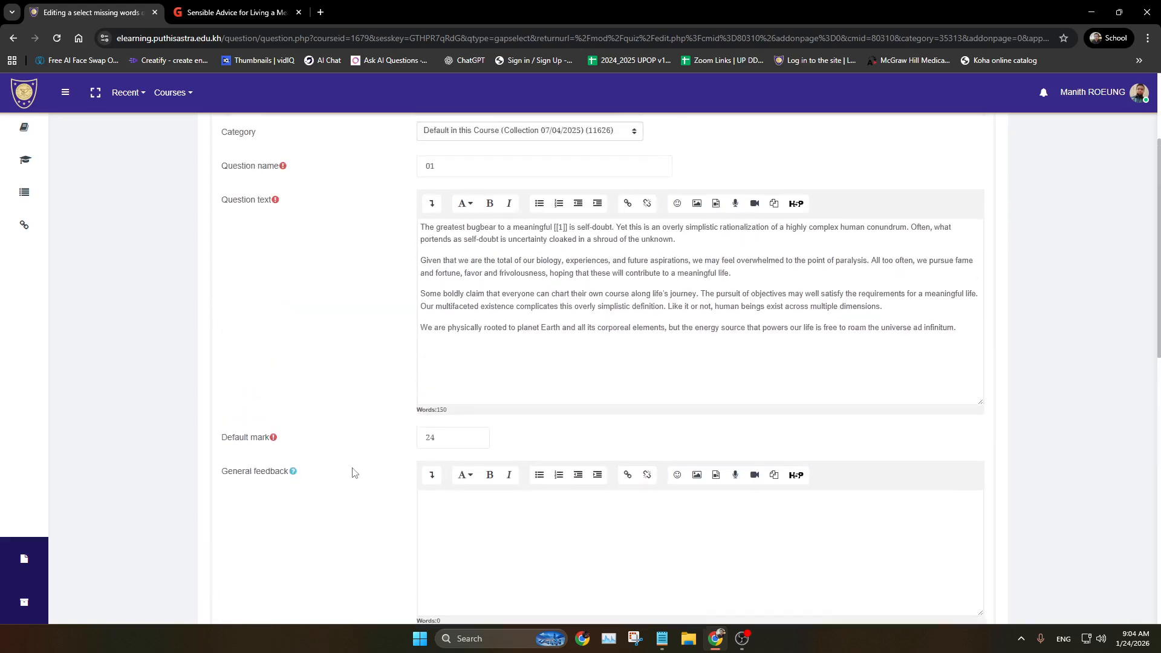
{"action": "scroll", "coordinate": [651, 341], "scroll_direction": "down", "scroll_amount": 2}
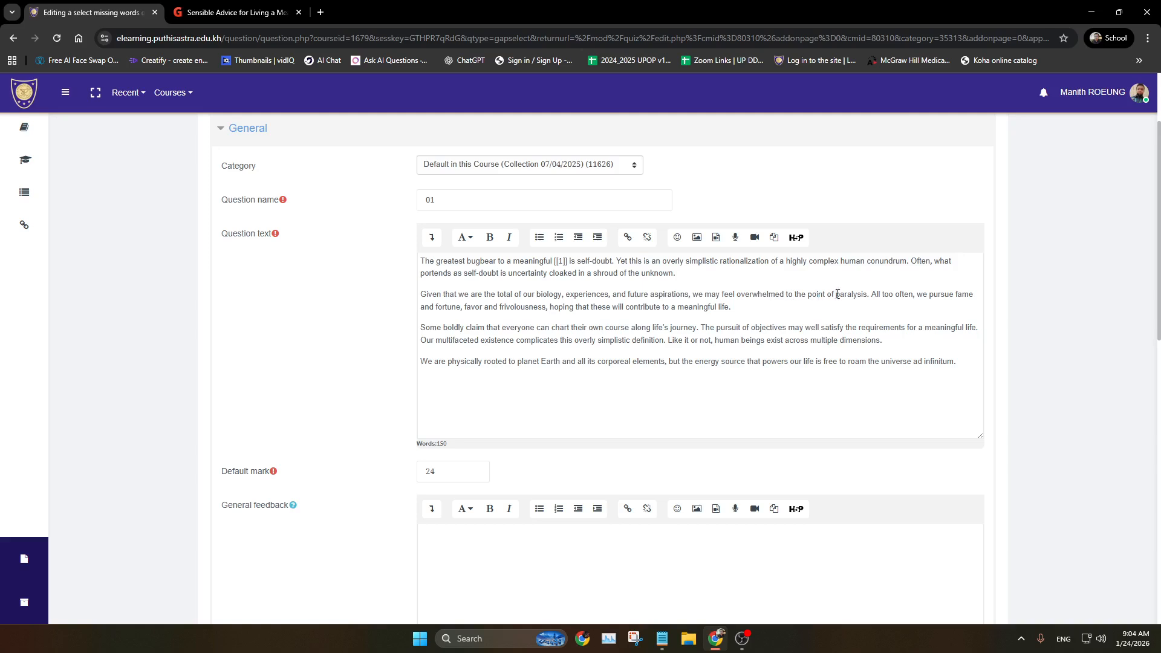
{"action": "left_click_drag", "start_coordinate": [836, 295], "coordinate": [869, 290]}
{"action": "key", "text": "ctrl+c"}
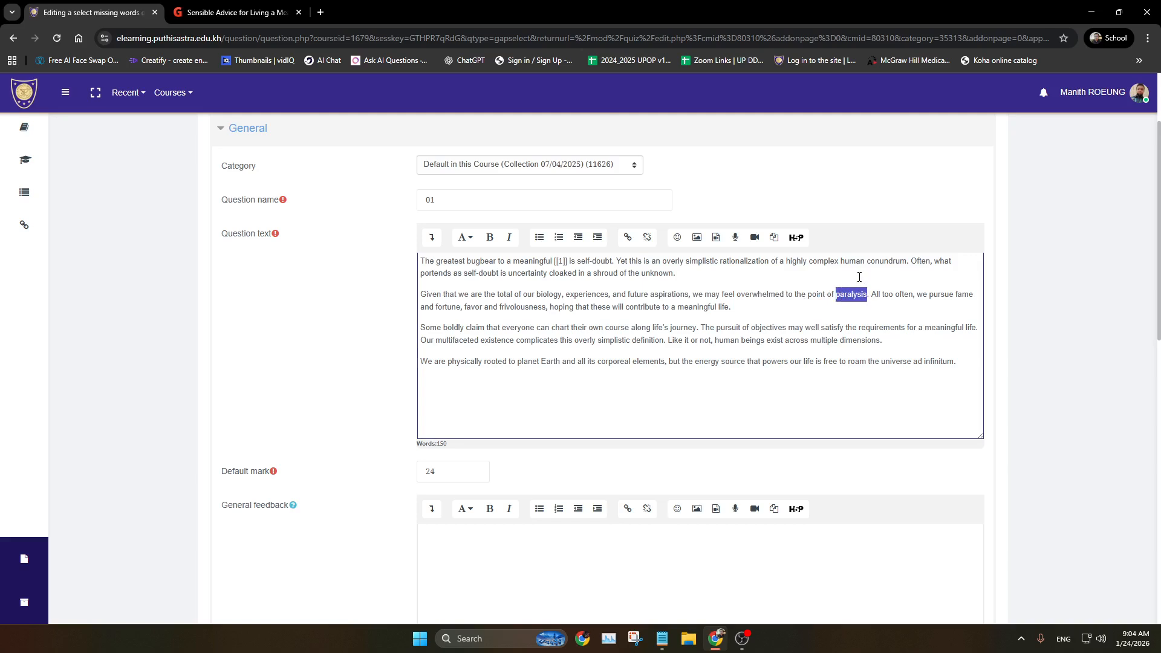
{"action": "scroll", "coordinate": [531, 393], "scroll_direction": "down", "scroll_amount": 10}
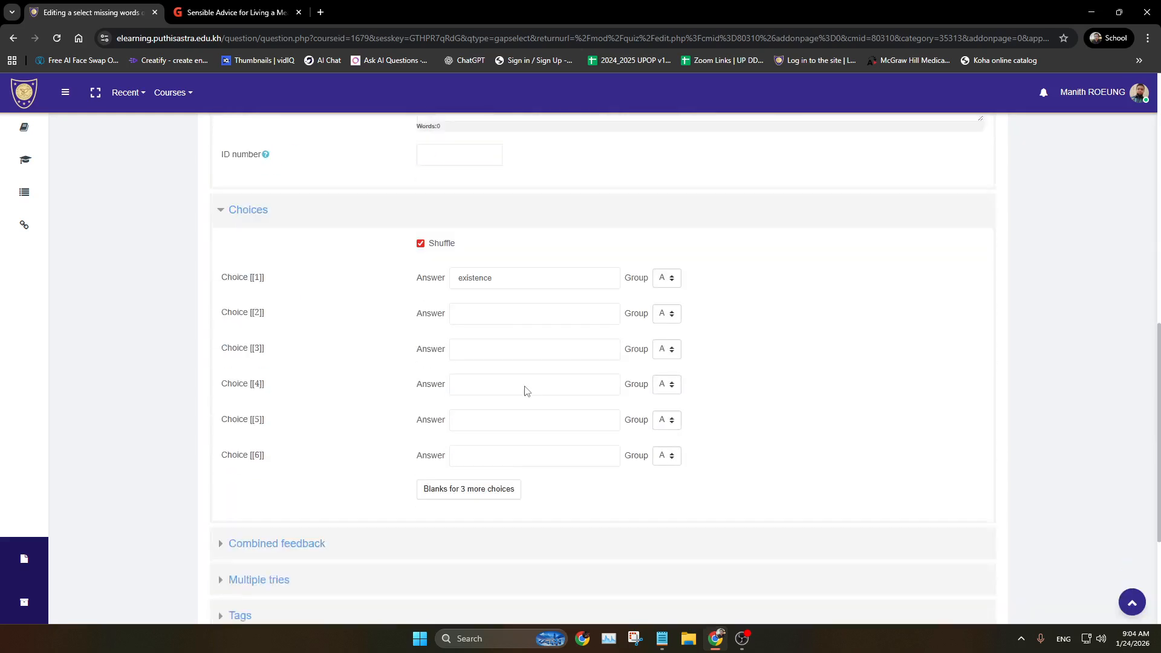
{"action": "left_click", "coordinate": [471, 298]}
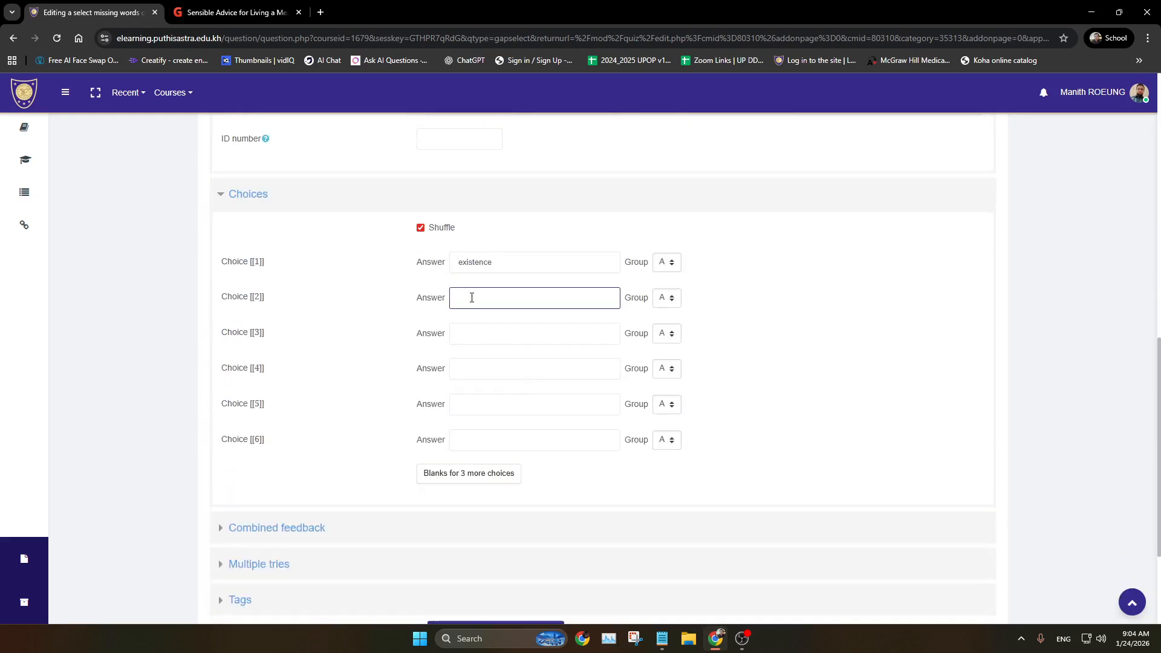
{"action": "key", "text": "ctrl+v"}
- Replace the word "paralysis" in the second paragraph of the question text with the placeholder [[2]]
{"action": "scroll", "coordinate": [773, 308], "scroll_direction": "up", "scroll_amount": 2}
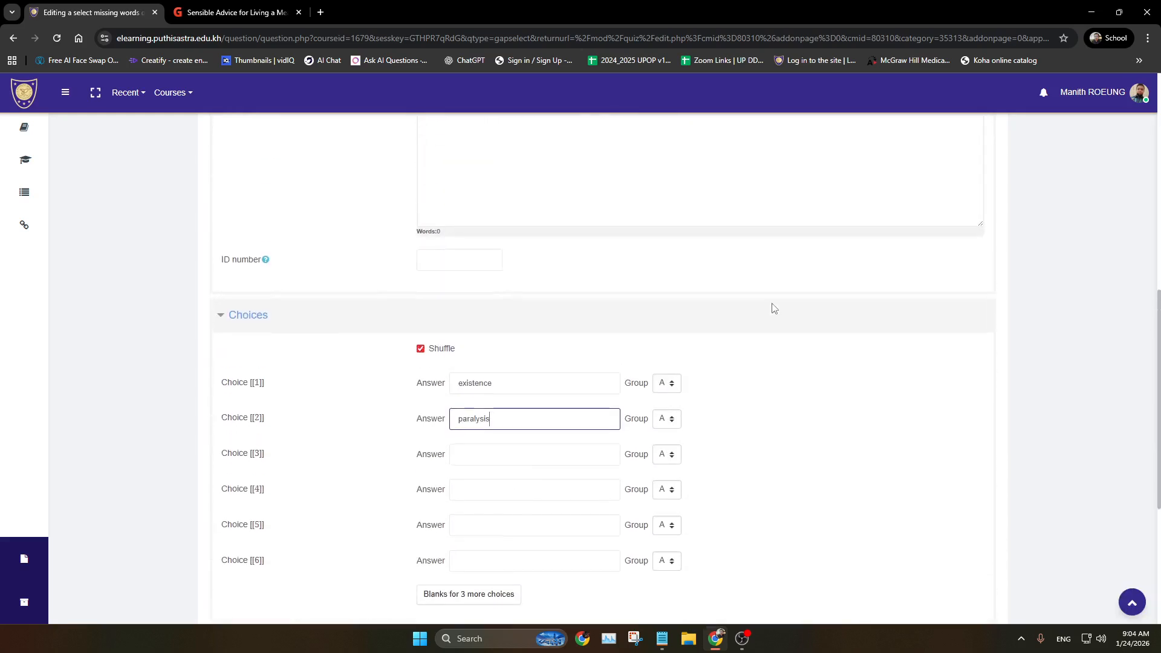
{"action": "scroll", "coordinate": [774, 308], "scroll_direction": "up", "scroll_amount": 8}
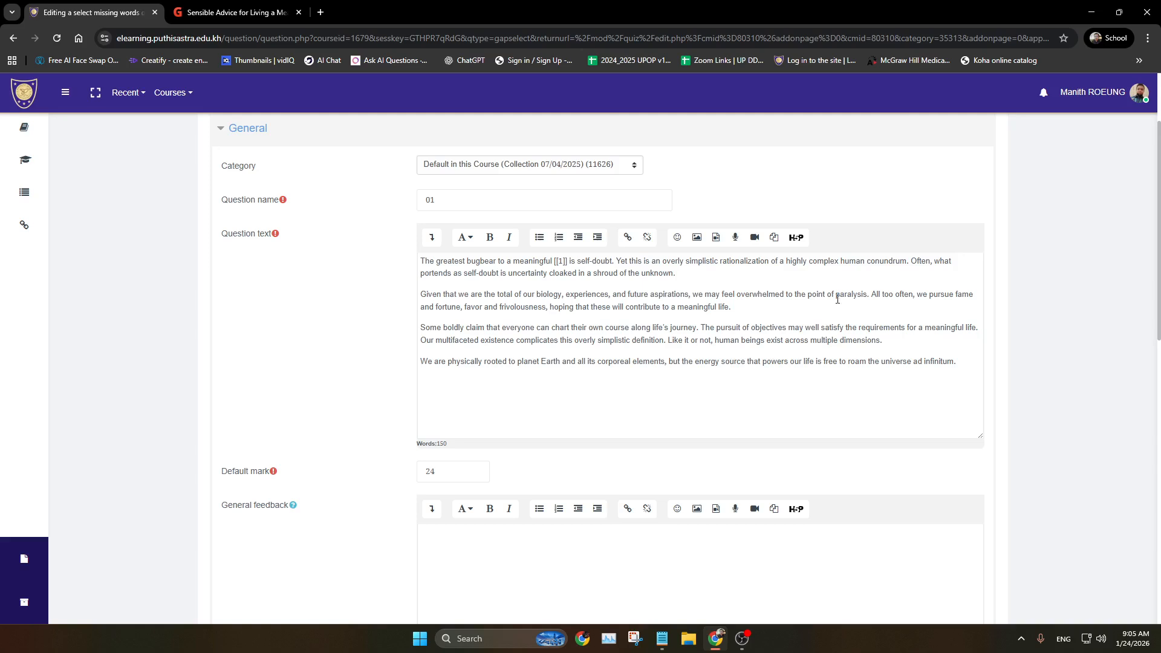
{"action": "left_click_drag", "start_coordinate": [836, 295], "coordinate": [867, 295]}
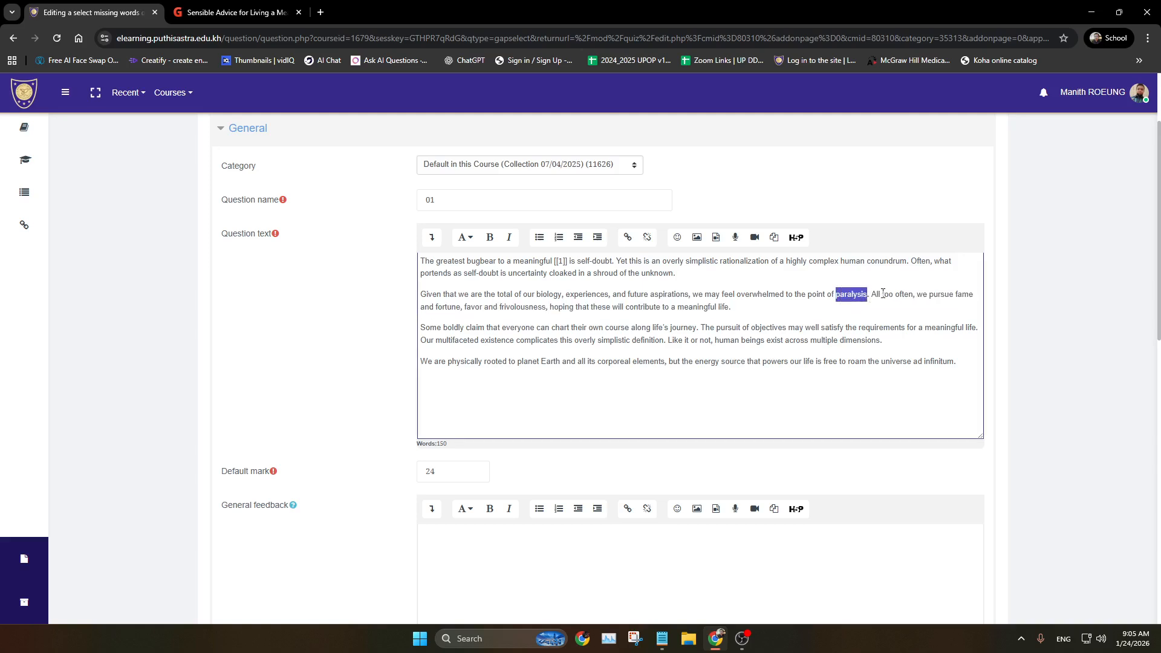
{"action": "type", "text": "[["}
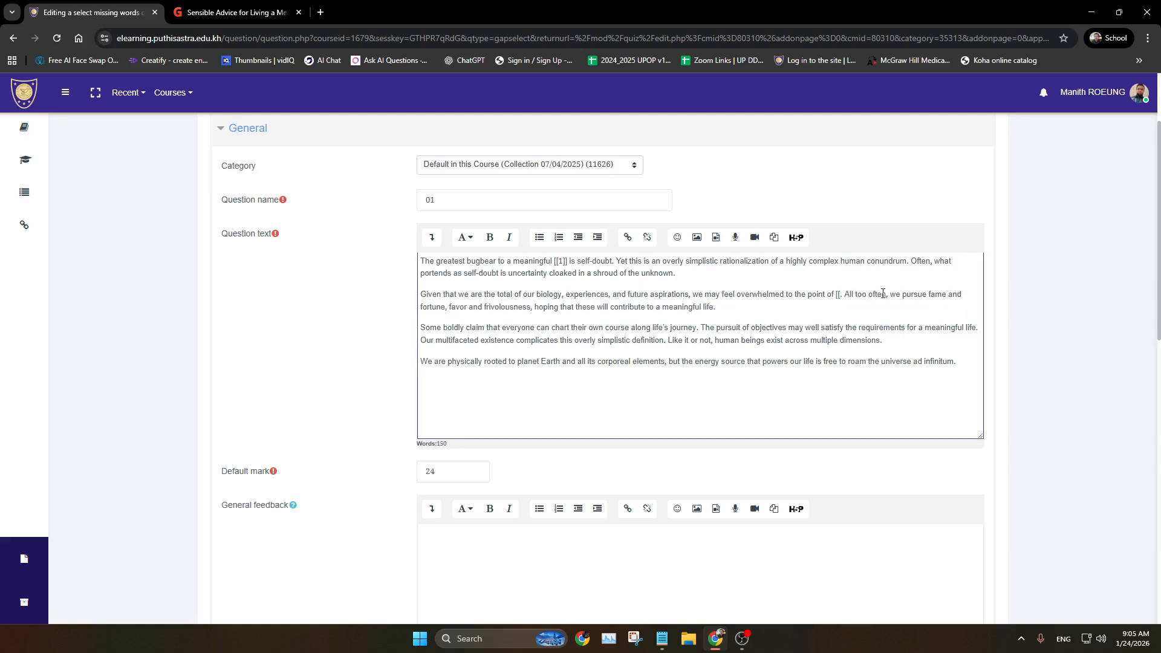
{"action": "type", "text": "2]]"}
- Replace "planet Earth" in the last paragraph of the question text with the placeholder [[3]]
{"action": "left_click_drag", "start_coordinate": [517, 361], "coordinate": [560, 356]}
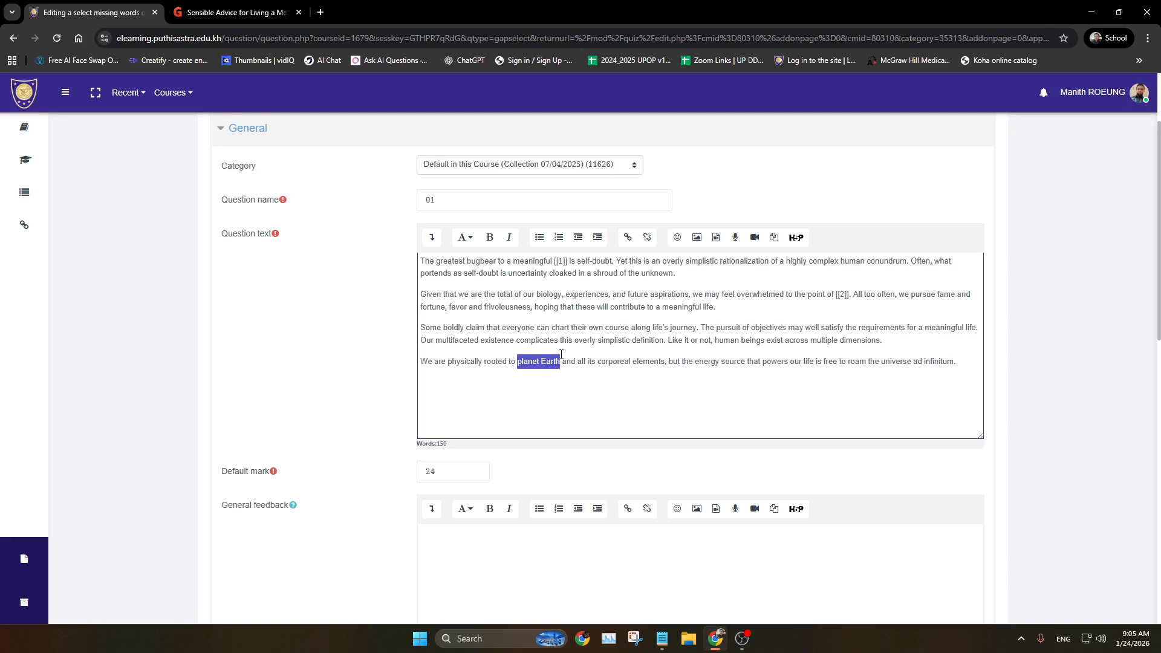
{"action": "type", "text": "[["}
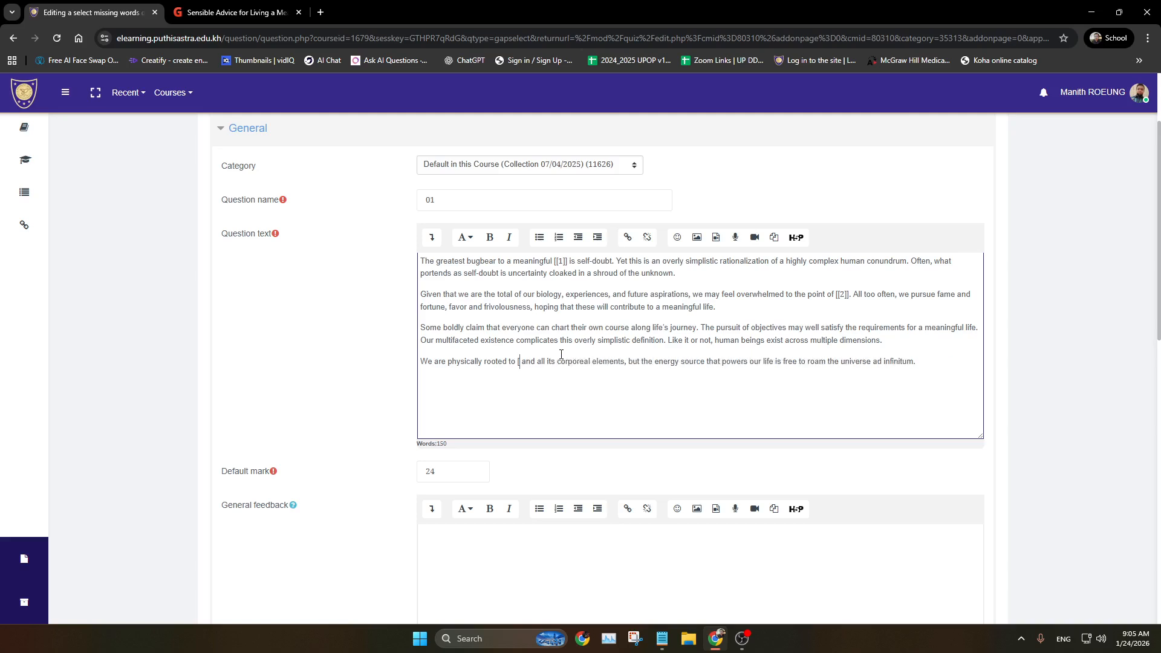
{"action": "type", "text": "3"}
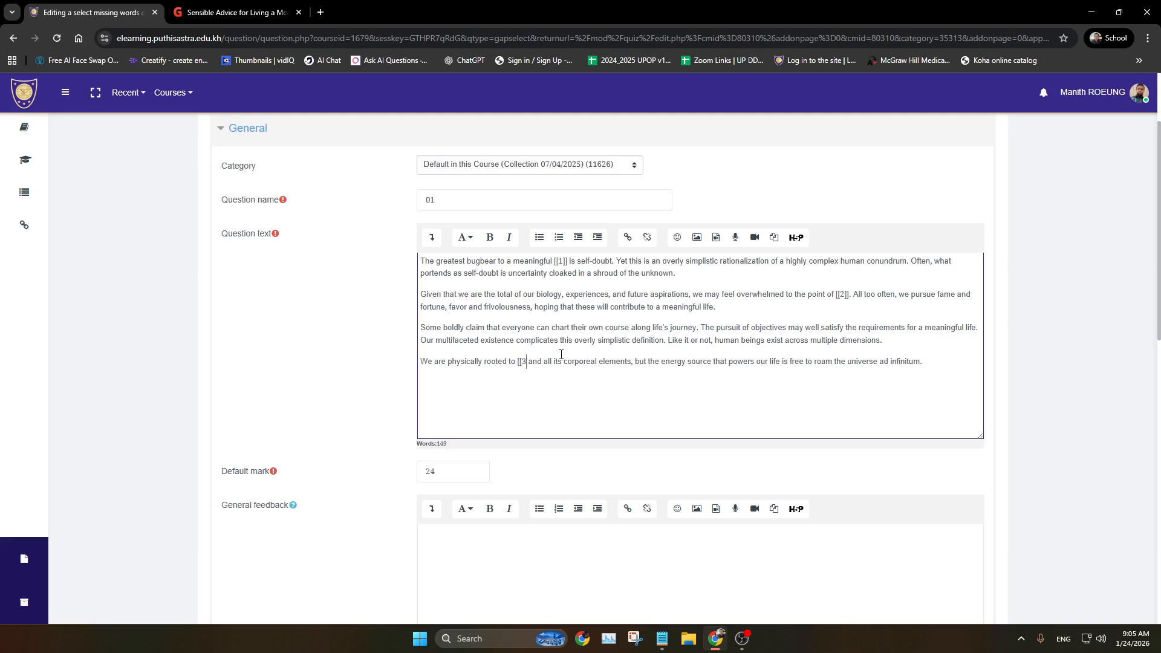
{"action": "type", "text": "]]"}
- Enter "planet Earth" as the answer for choice [[3]] and add blanks for three more choices
{"action": "scroll", "coordinate": [561, 355], "scroll_direction": "down", "scroll_amount": 10}
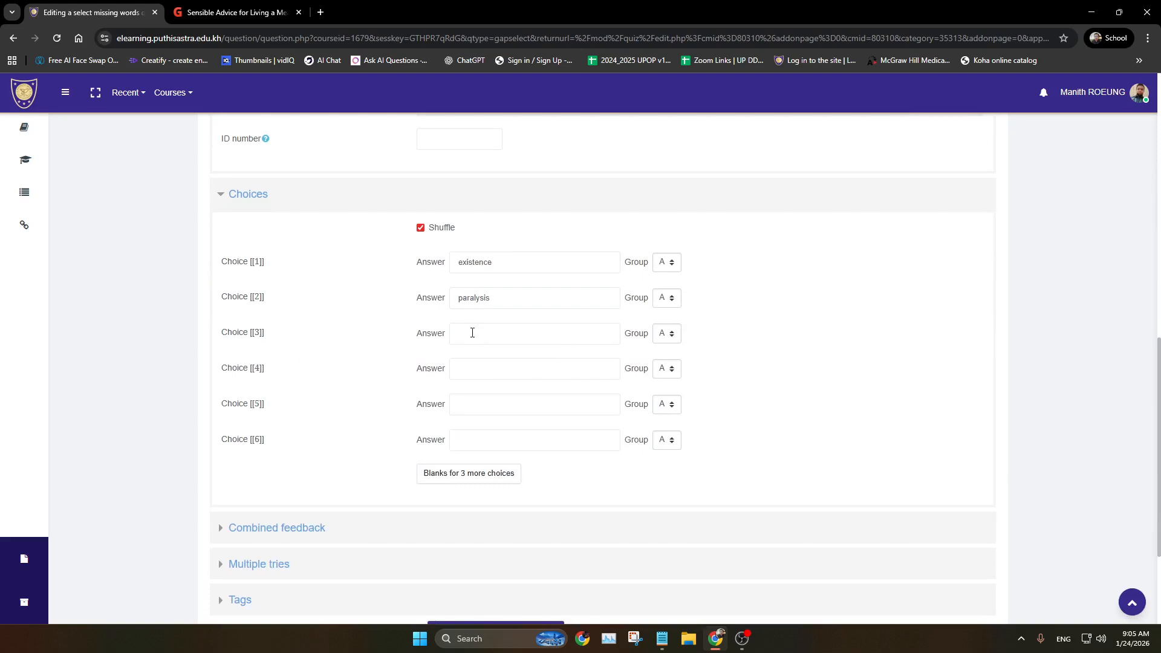
{"action": "left_click", "coordinate": [473, 331]}
{"action": "type", "text": "planet Earth"}
{"action": "left_click", "coordinate": [477, 478]}
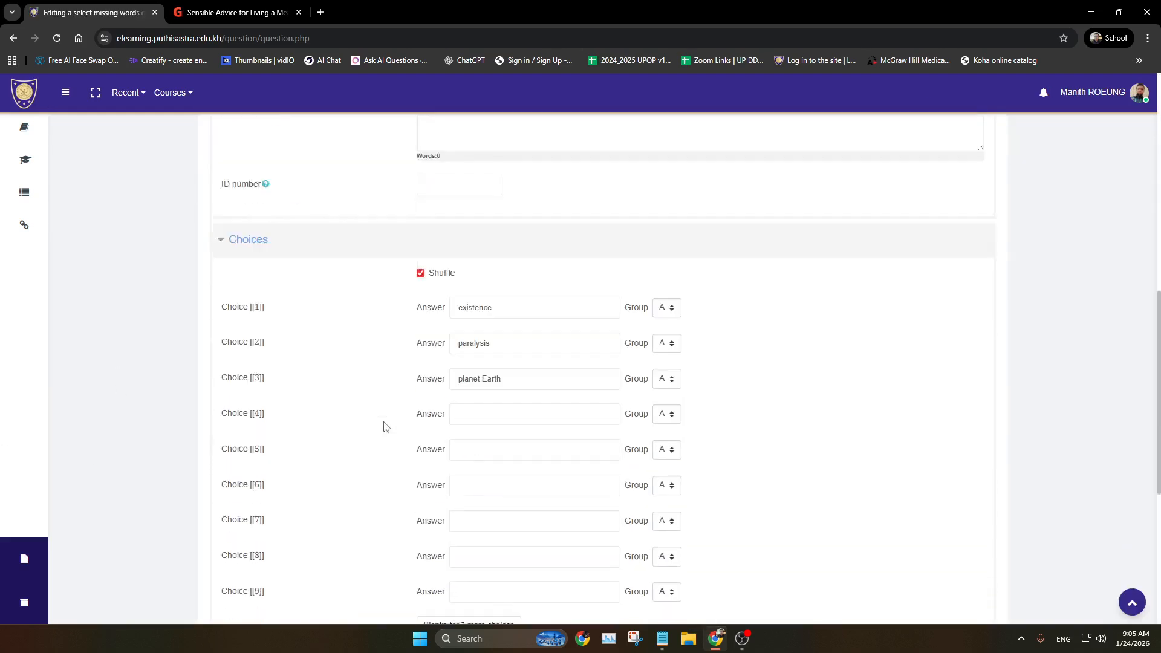
{"action": "scroll", "coordinate": [552, 443], "scroll_direction": "down", "scroll_amount": 2}
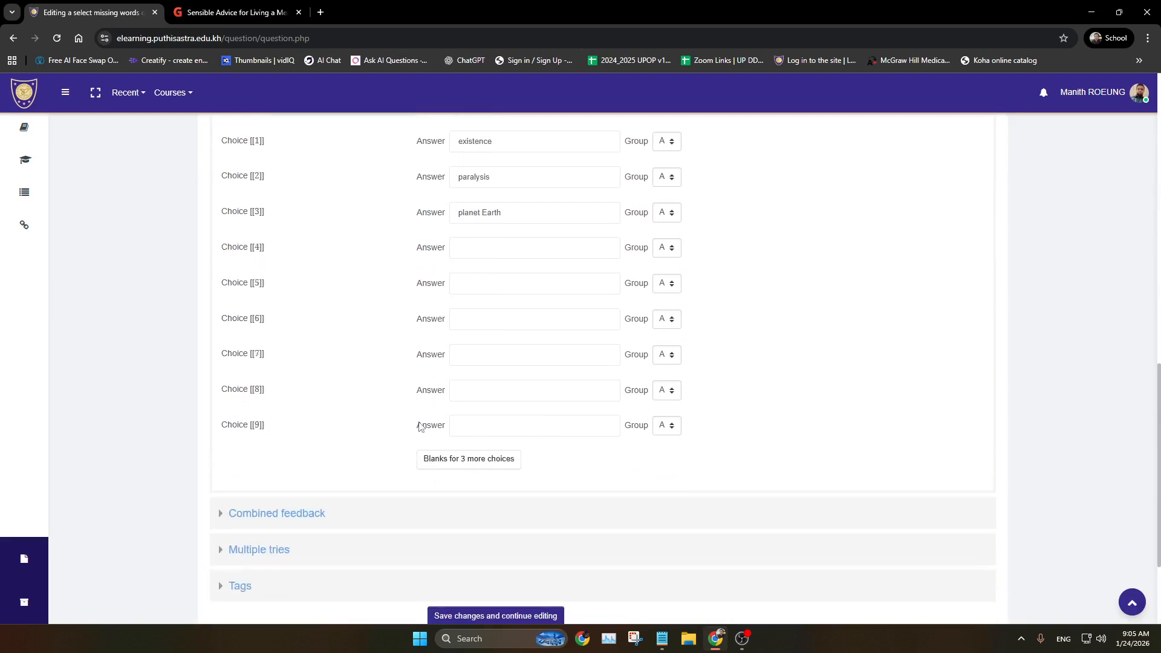
- Review the question text and compare its numbered placeholders with the answers entered for choices [[1]] to [[3]]
{"action": "scroll", "coordinate": [483, 387], "scroll_direction": "up", "scroll_amount": 4}
{"action": "scroll", "coordinate": [520, 369], "scroll_direction": "up", "scroll_amount": 4}
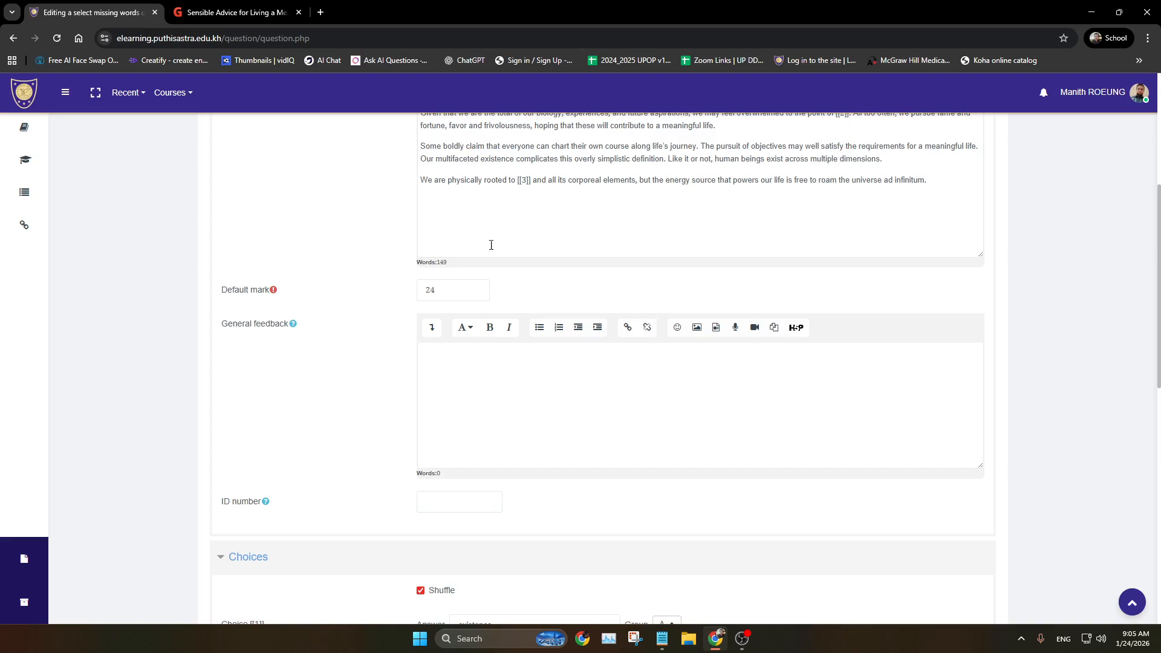
{"action": "scroll", "coordinate": [508, 293], "scroll_direction": "down", "scroll_amount": 3}
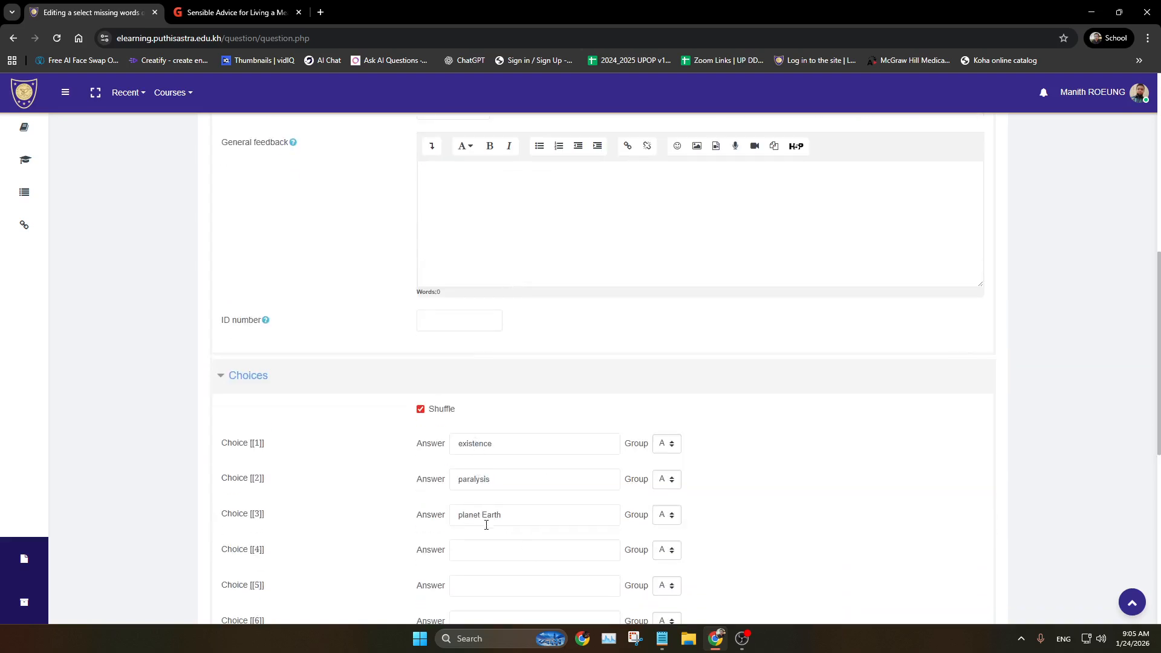
{"action": "scroll", "coordinate": [439, 456], "scroll_direction": "down", "scroll_amount": 4}
{"action": "scroll", "coordinate": [529, 426], "scroll_direction": "up", "scroll_amount": 6}
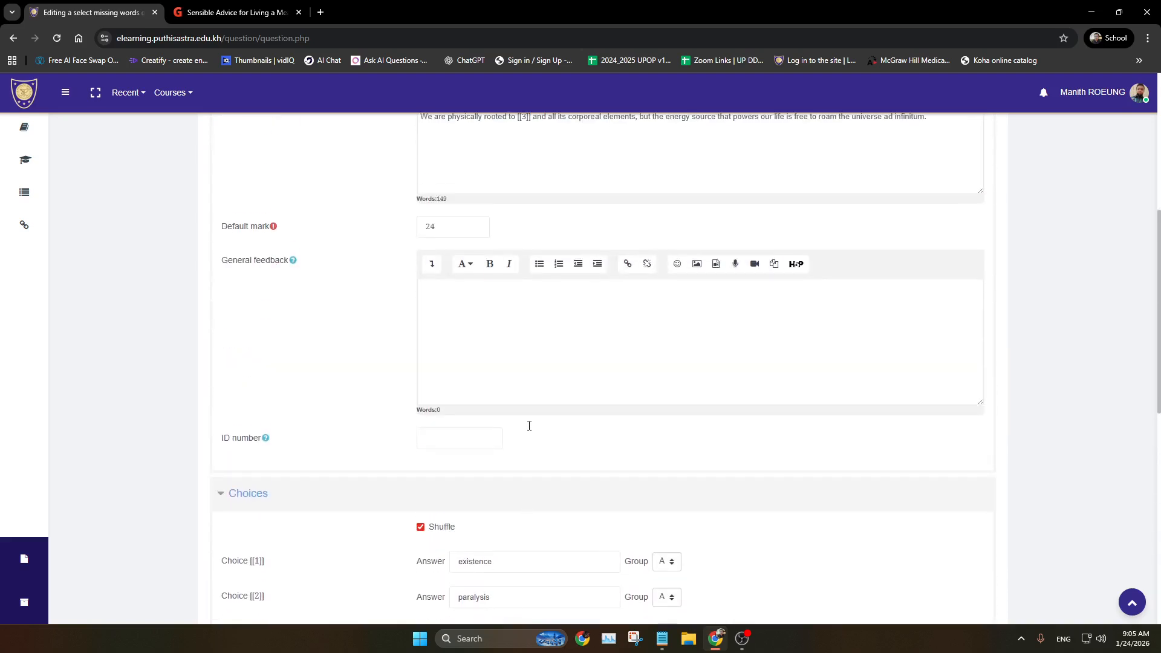
{"action": "scroll", "coordinate": [529, 424], "scroll_direction": "up", "scroll_amount": 3}
{"action": "scroll", "coordinate": [528, 423], "scroll_direction": "down", "scroll_amount": 6}
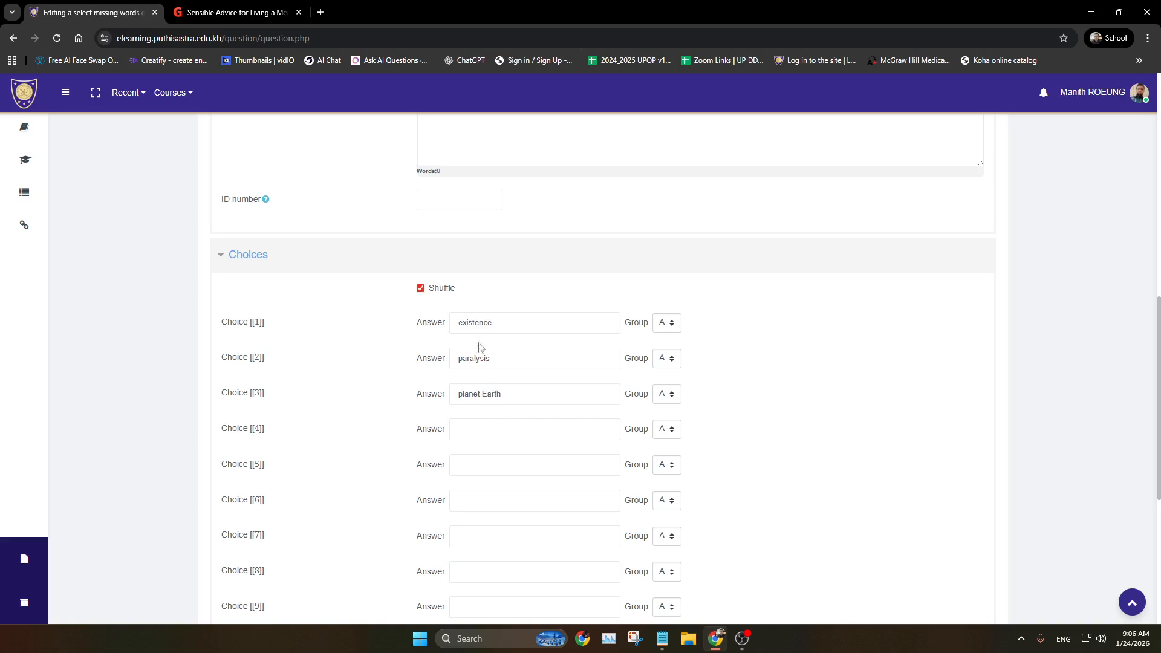
{"action": "scroll", "coordinate": [506, 365], "scroll_direction": "up", "scroll_amount": 3}
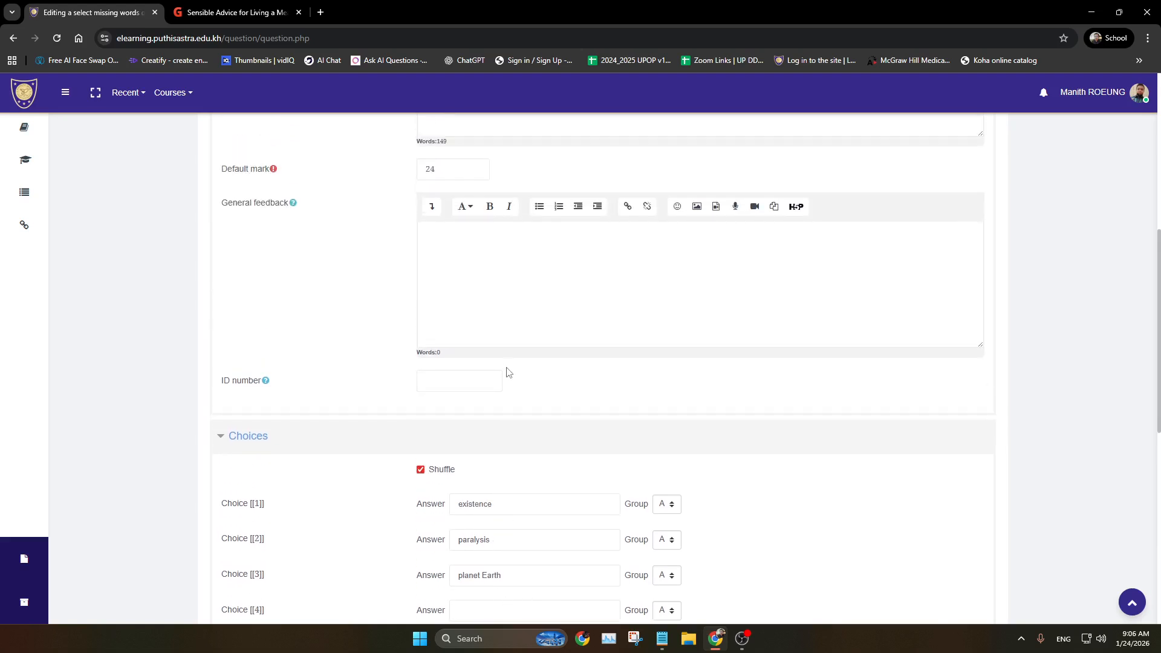
{"action": "scroll", "coordinate": [537, 446], "scroll_direction": "up", "scroll_amount": 1}
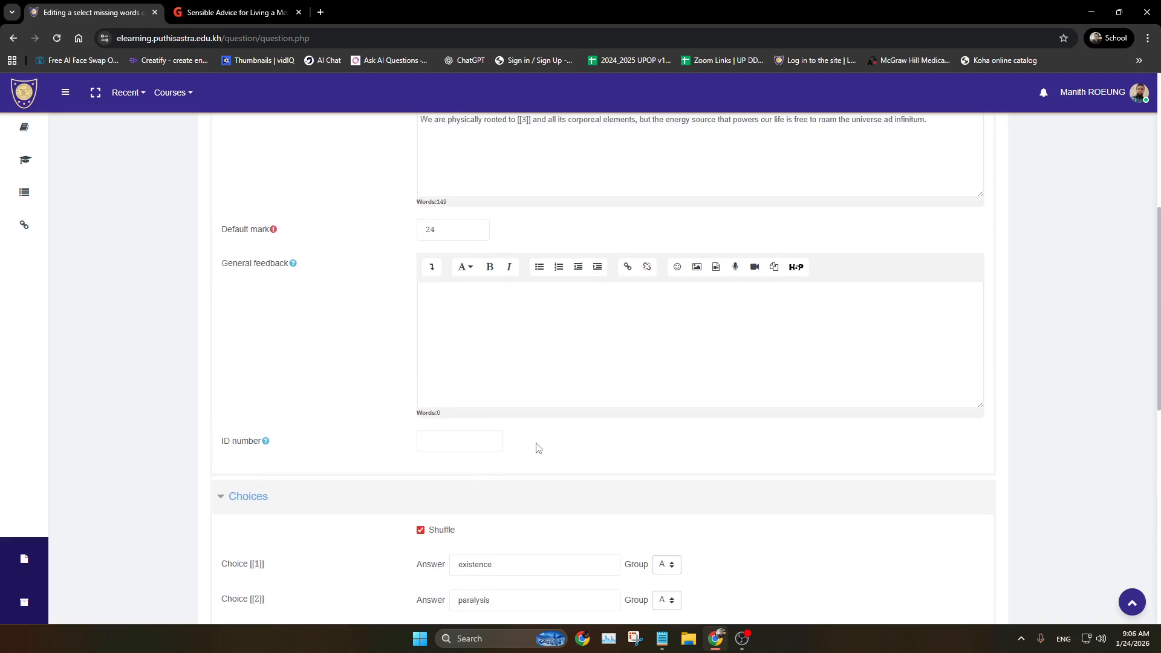
{"action": "scroll", "coordinate": [544, 466], "scroll_direction": "down", "scroll_amount": 2}
- Set the question's default mark to 9
{"action": "scroll", "coordinate": [421, 356], "scroll_direction": "up", "scroll_amount": 3}
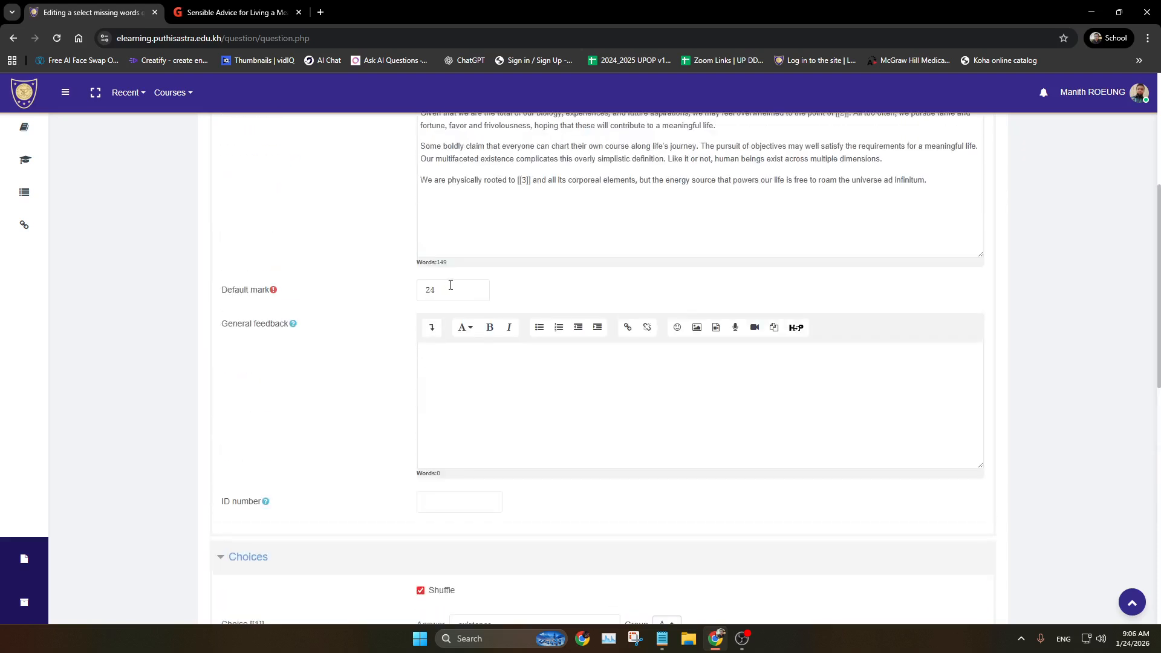
{"action": "left_click_drag", "start_coordinate": [463, 283], "coordinate": [413, 298]}
{"action": "key", "text": "BackSpace"}
{"action": "type", "text": "9"}
{"action": "left_click", "coordinate": [411, 361]}
{"action": "scroll", "coordinate": [389, 348], "scroll_direction": "down", "scroll_amount": 1}
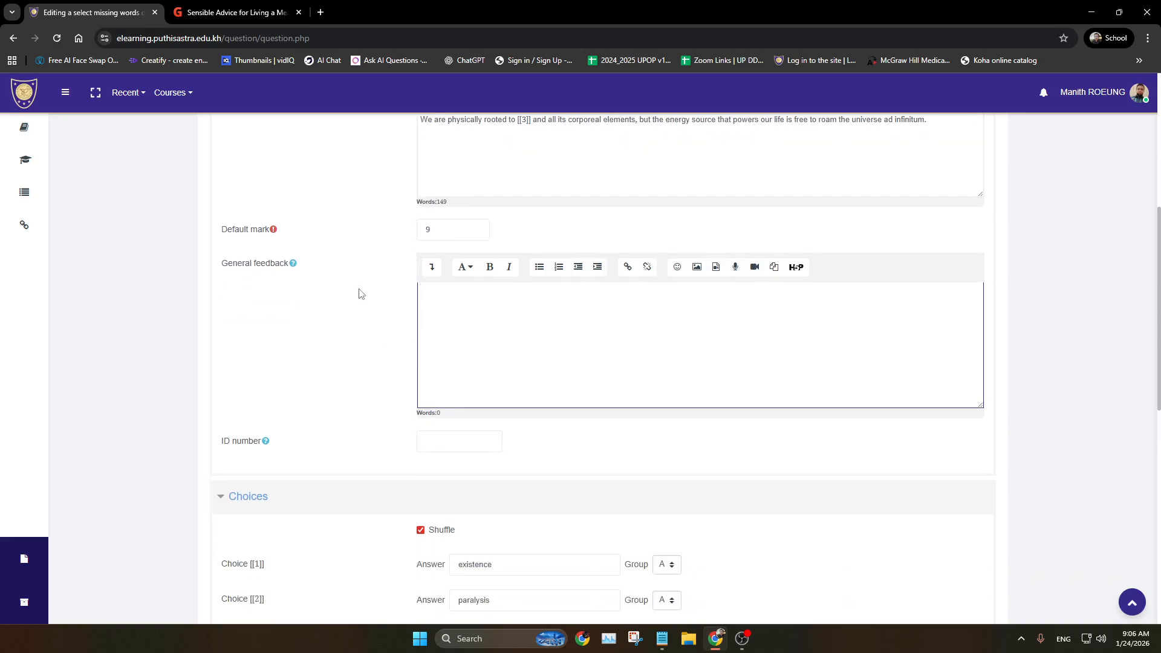
- Look through the group options available for choice [[1]] without changing its group
{"action": "scroll", "coordinate": [361, 294], "scroll_direction": "down", "scroll_amount": 3}
{"action": "scroll", "coordinate": [421, 375], "scroll_direction": "up", "scroll_amount": 2}
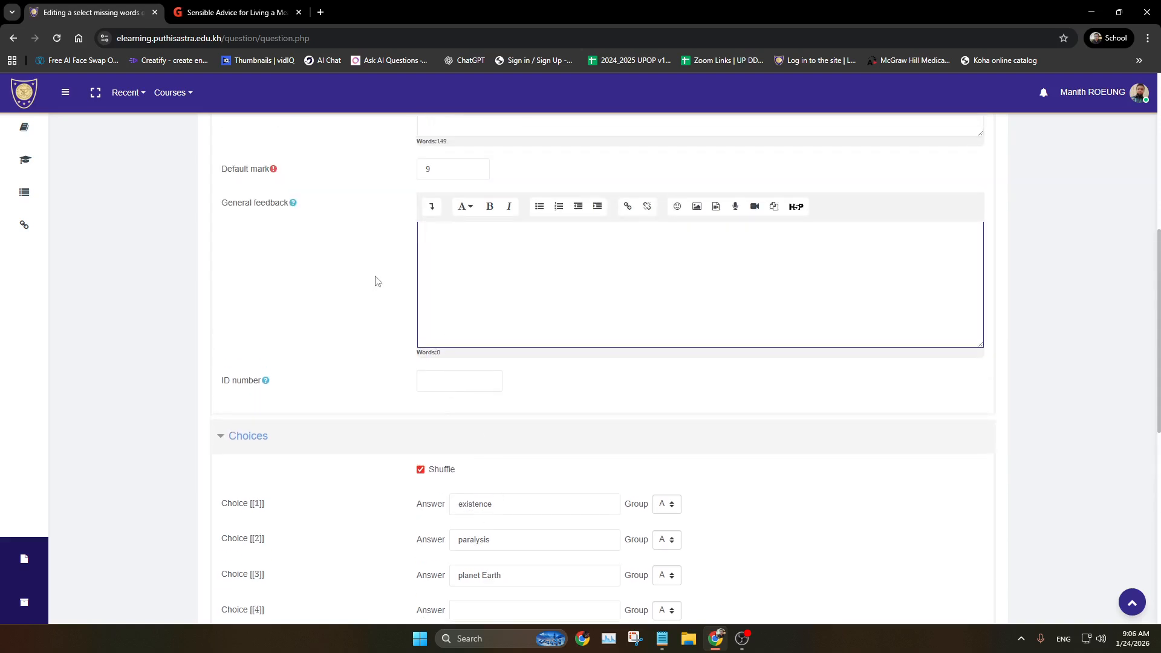
{"action": "scroll", "coordinate": [363, 266], "scroll_direction": "down", "scroll_amount": 4}
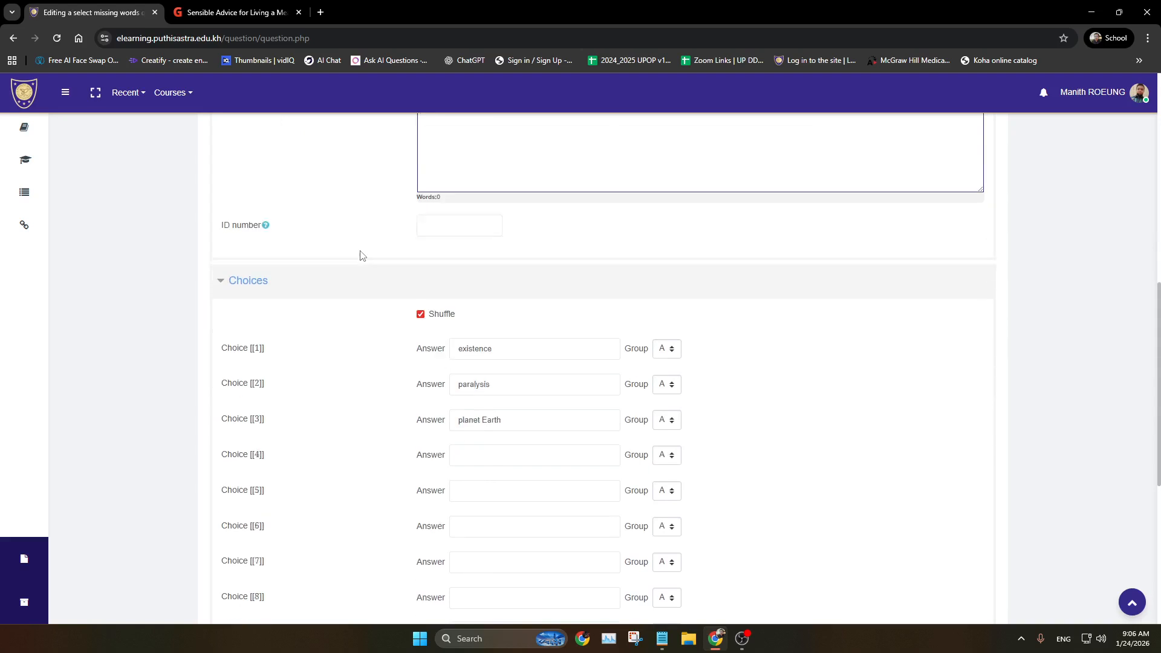
{"action": "left_click", "coordinate": [678, 265]}
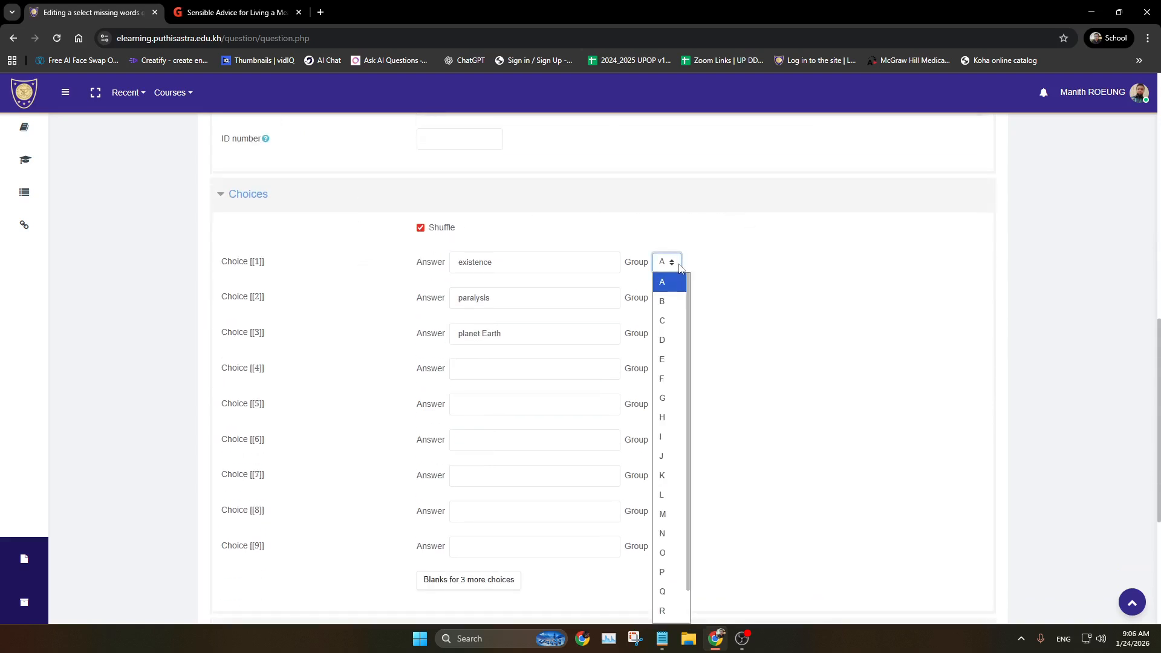
{"action": "left_click", "coordinate": [734, 254]}
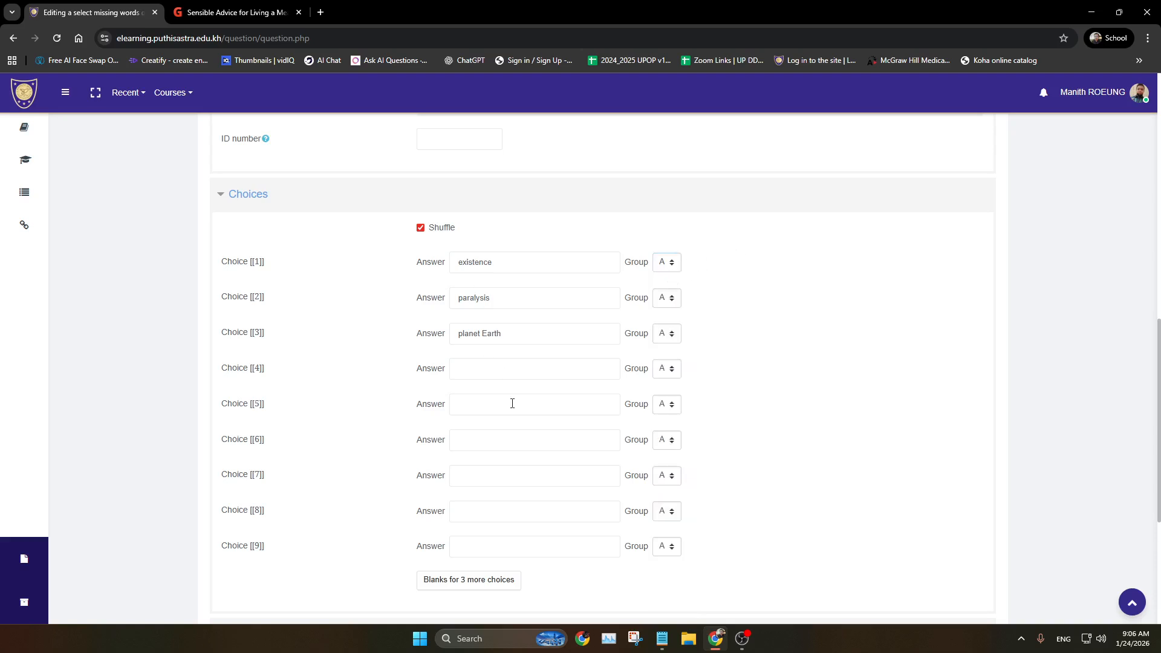
- Check the question text once more and save the question to the Exam S1 quiz
{"action": "scroll", "coordinate": [518, 254], "scroll_direction": "up", "scroll_amount": 8}
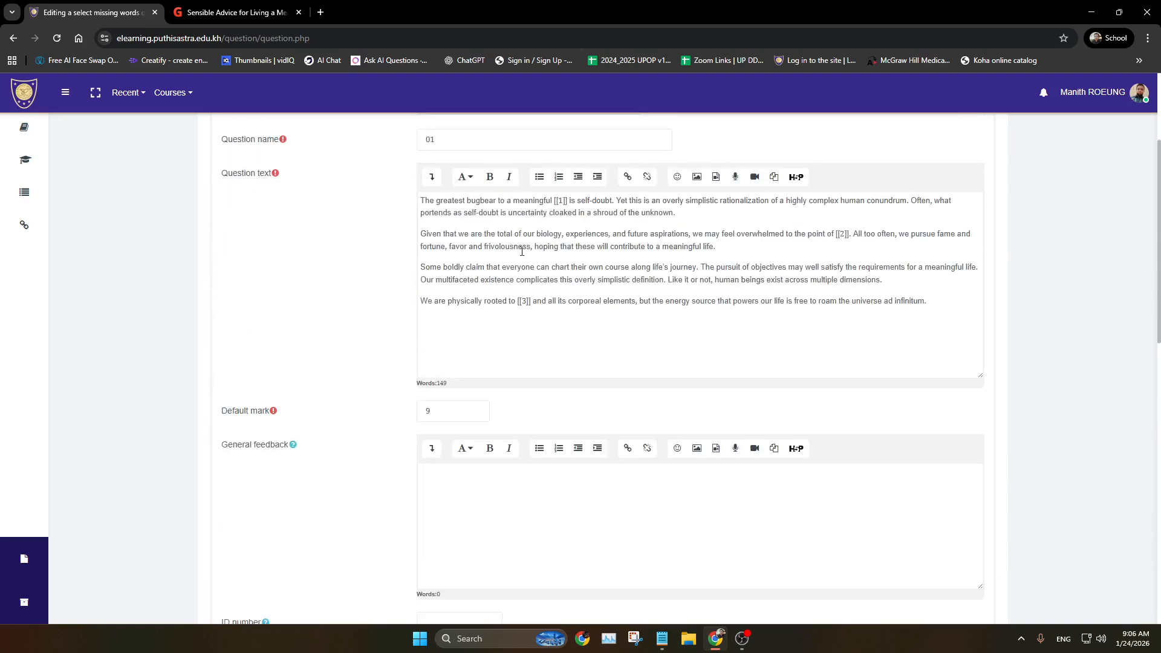
{"action": "scroll", "coordinate": [522, 251], "scroll_direction": "down", "scroll_amount": 15}
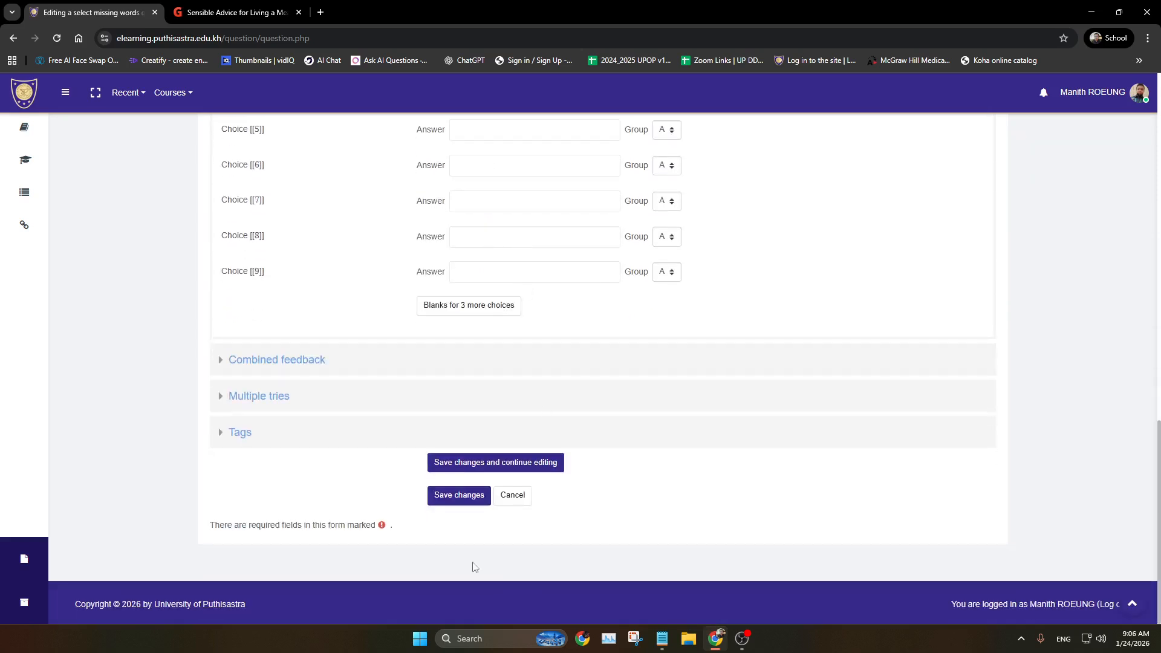
{"action": "left_click", "coordinate": [461, 501]}
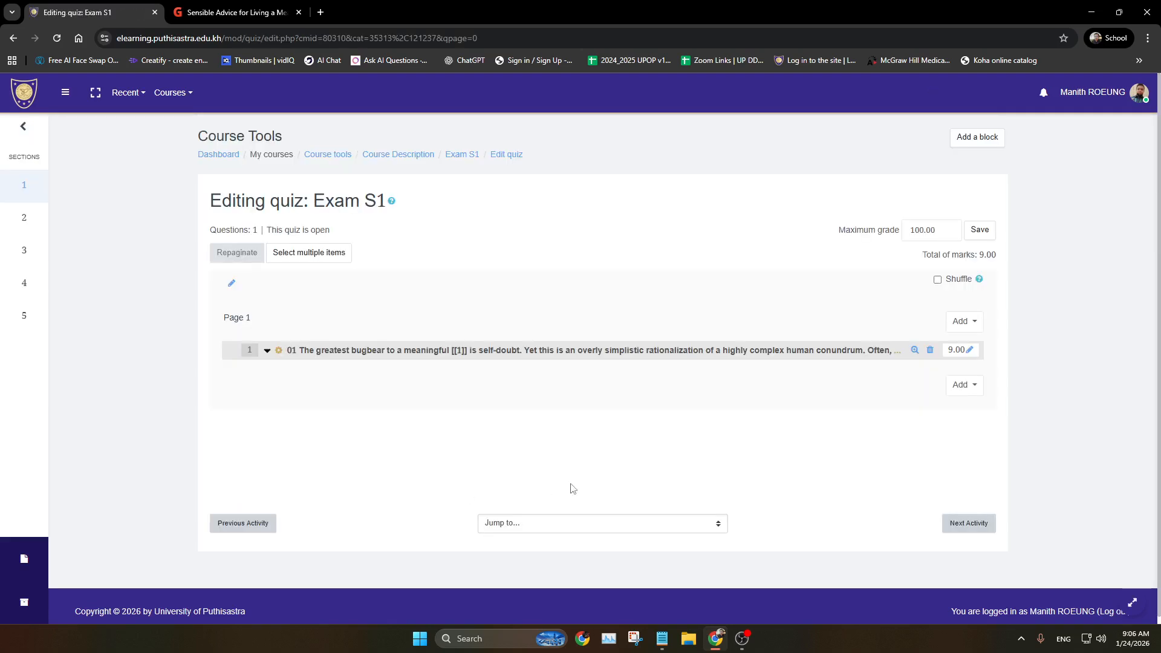
- Preview question 01 in a maximized window and inspect the answer options offered for the first gap
{"action": "left_click", "coordinate": [915, 353]}
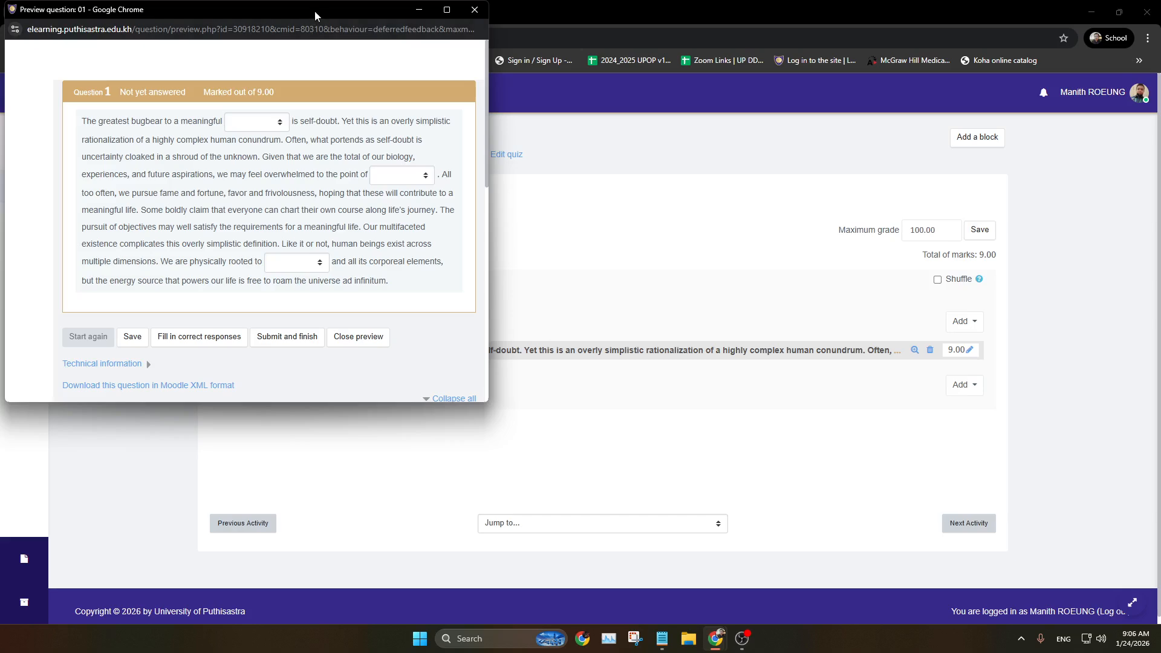
{"action": "left_click_drag", "start_coordinate": [315, 9], "coordinate": [370, 43]}
{"action": "left_click", "coordinate": [495, 39]}
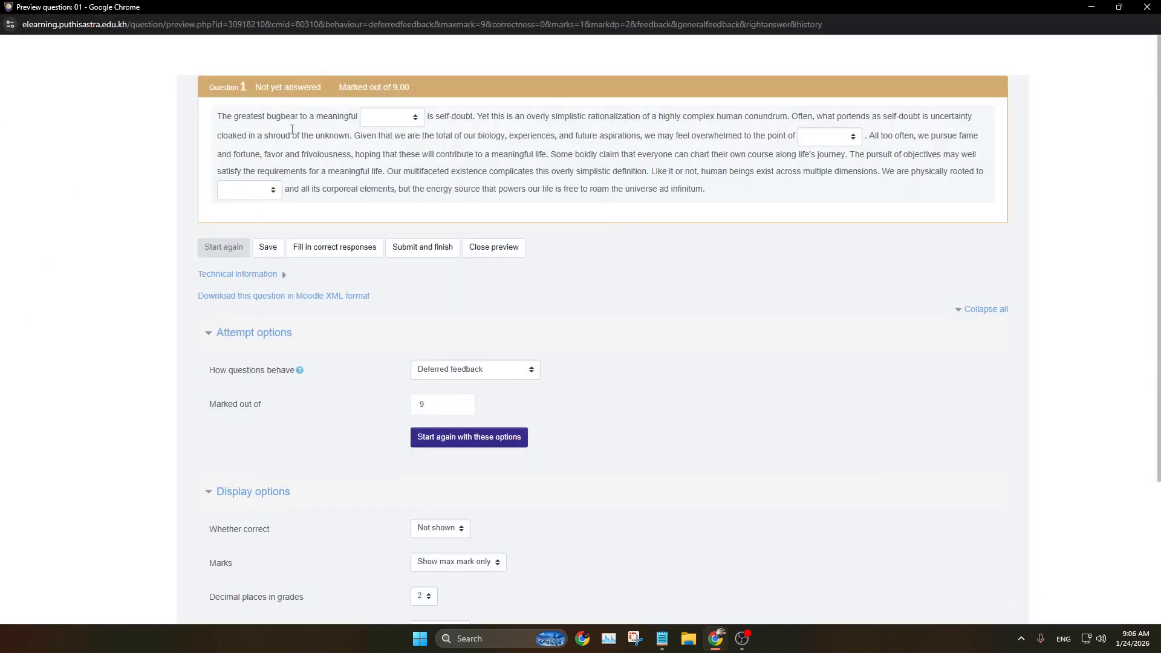
{"action": "left_click", "coordinate": [382, 119]}
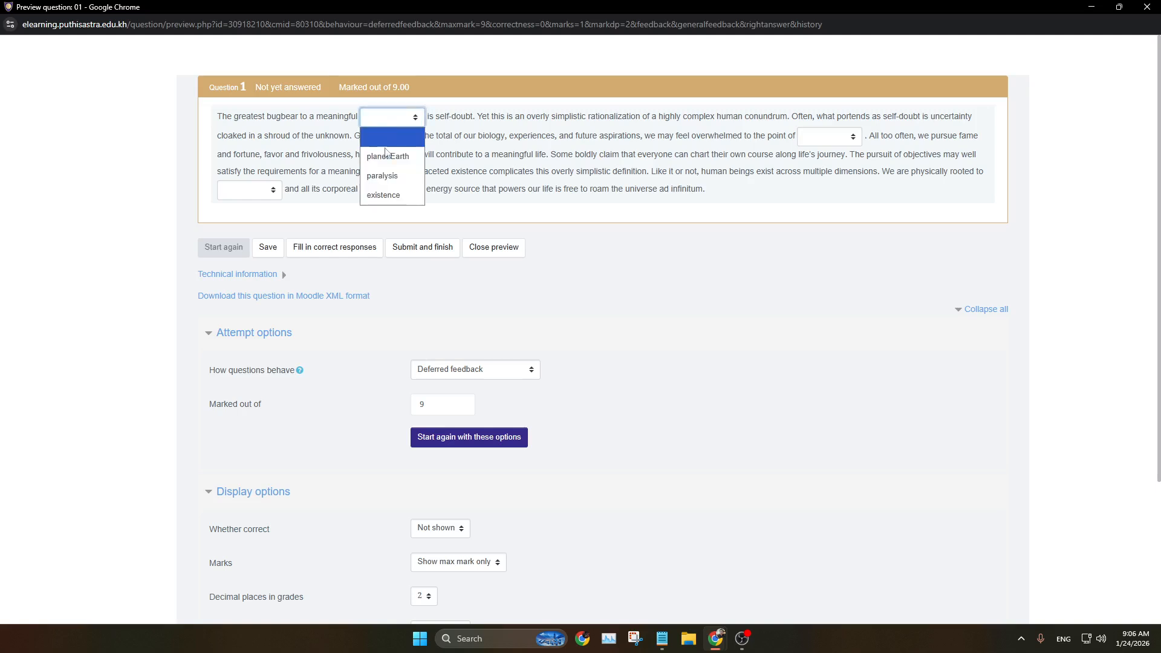
{"action": "left_click", "coordinate": [438, 174]}
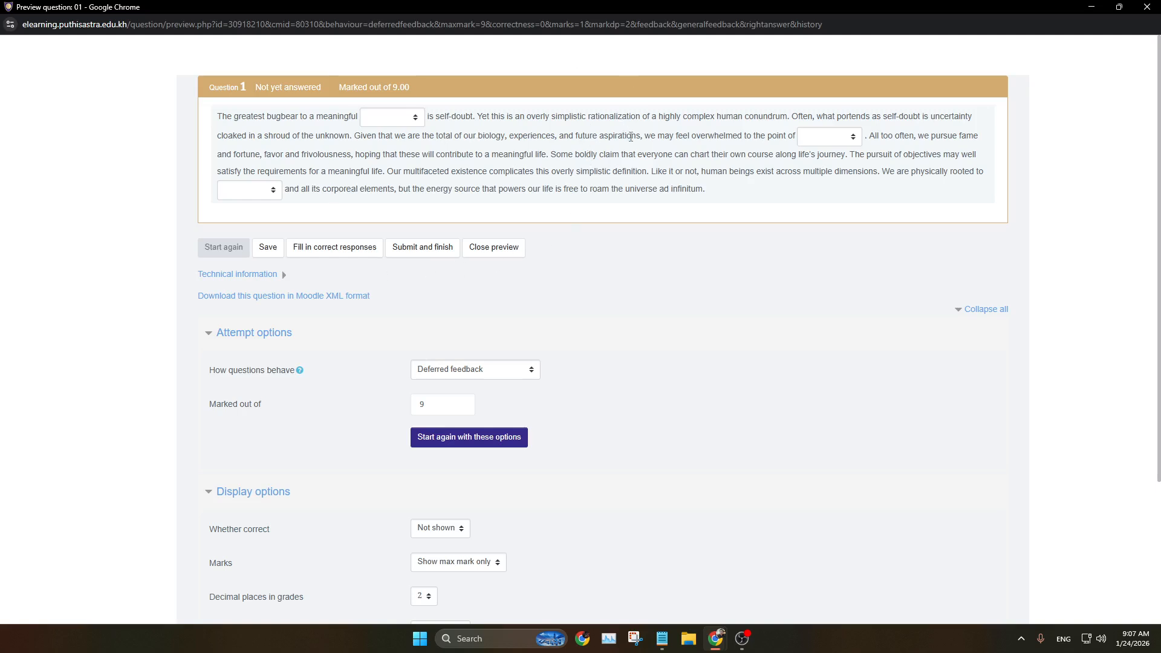
- Fill in the correct responses in the question preview, then close the preview window
{"action": "left_click", "coordinate": [328, 255]}
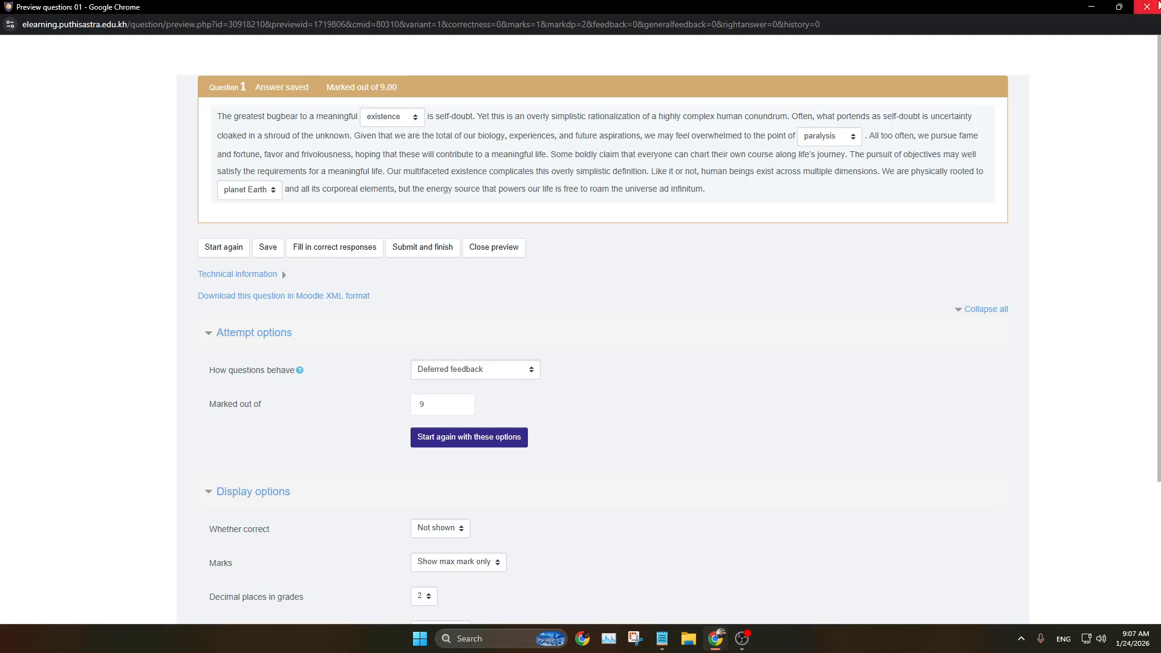
{"action": "left_click", "coordinate": [1147, 7]}
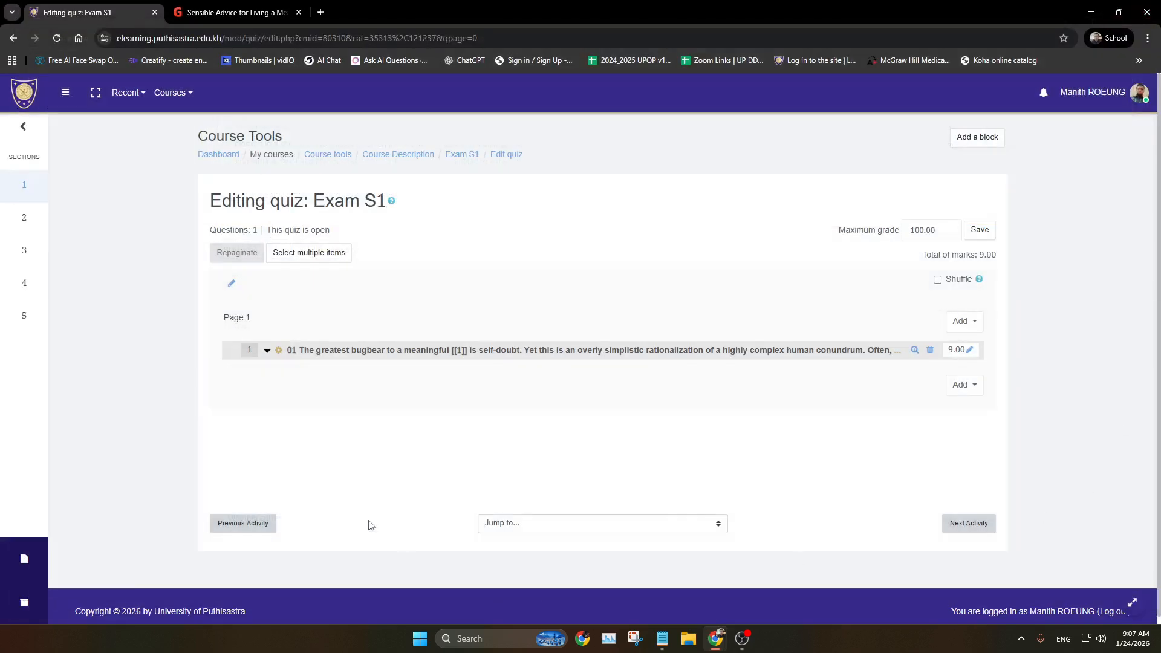